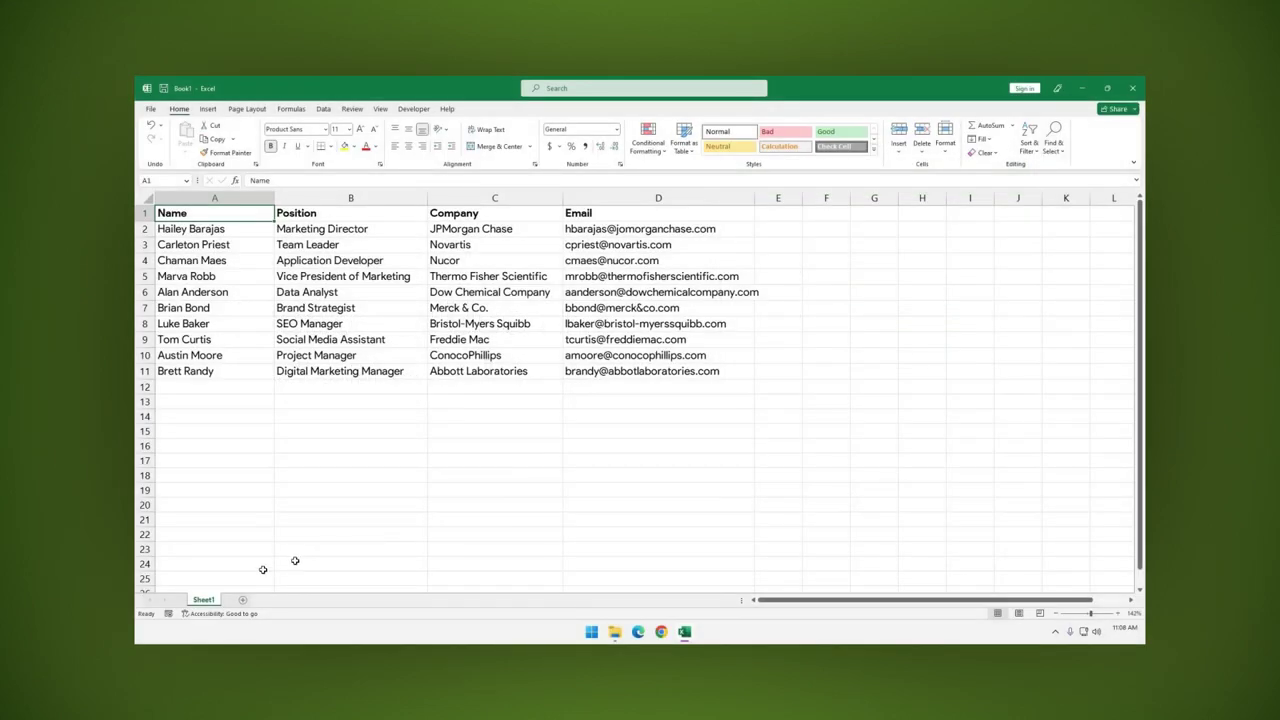
Choose Rename from the Sheet1 worksheet tab's shortcut menu.
right_click(203, 601)
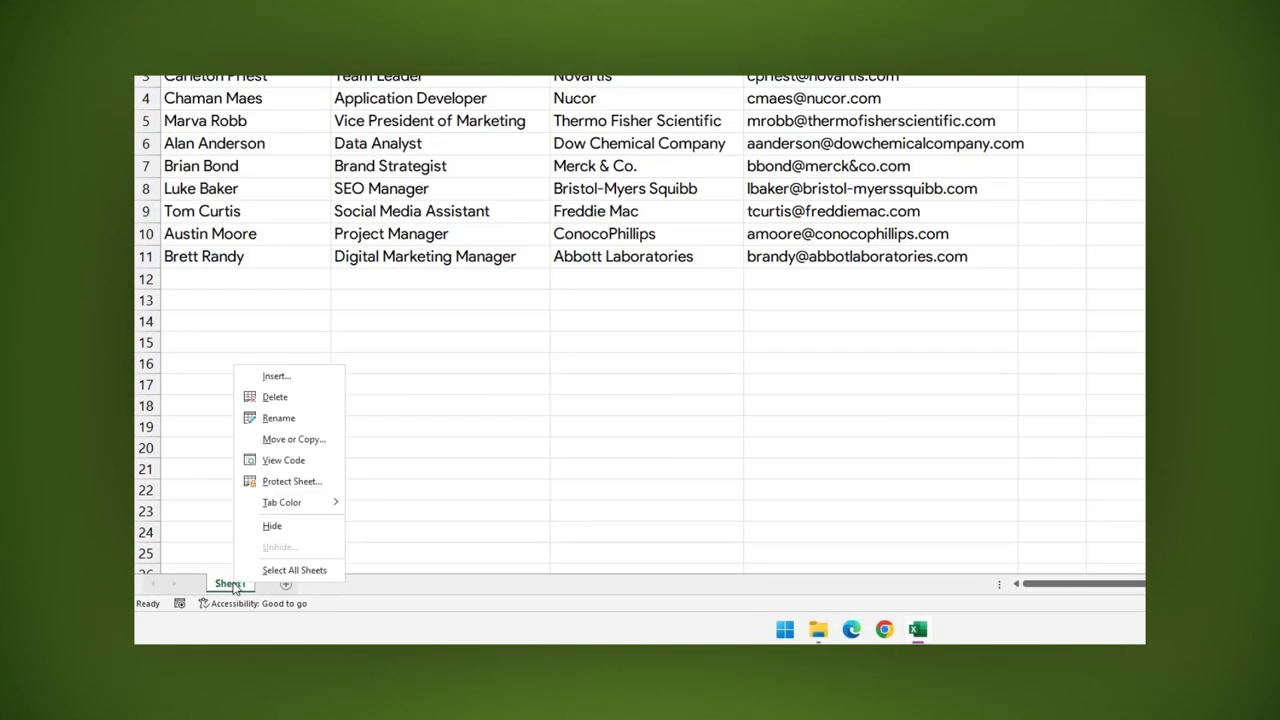
click(297, 420)
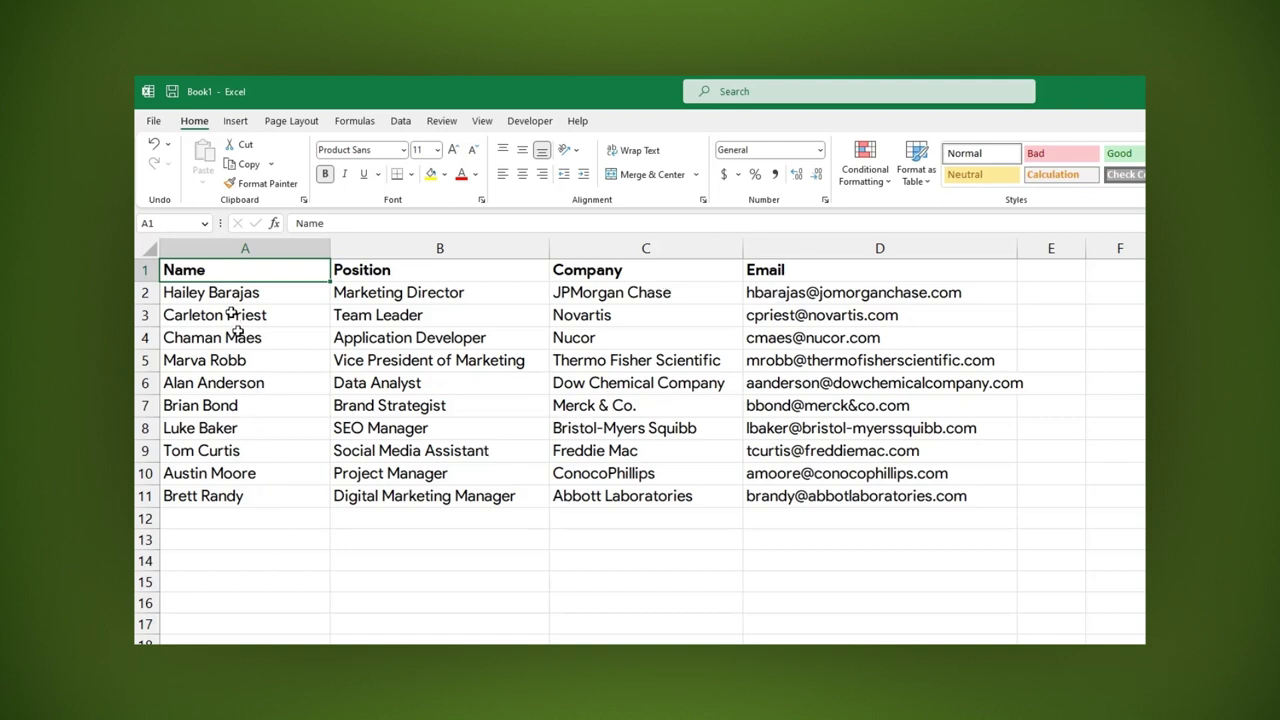
Convert the A1:D11 contact range into an Excel table with its first row as headers.
mouse_move(221, 270)
mouse_down()
mouse_move(640, 430)
mouse_move(912, 496)
mouse_up()
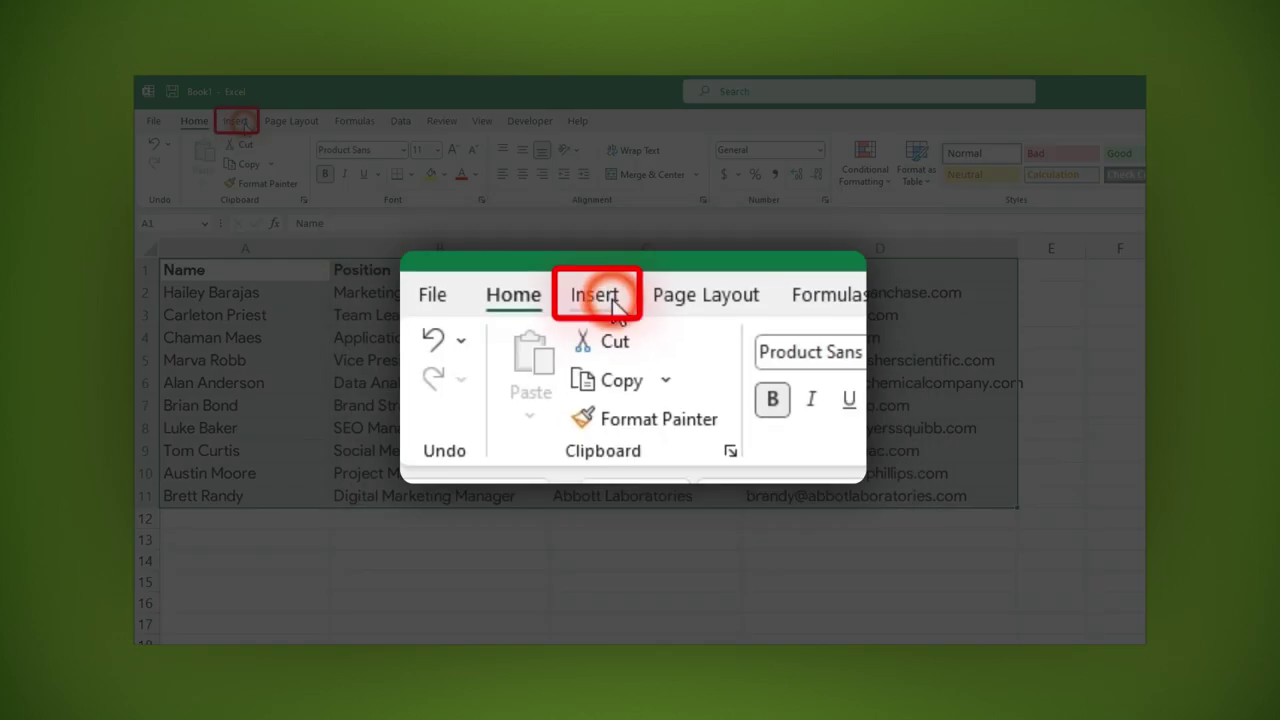
click(235, 120)
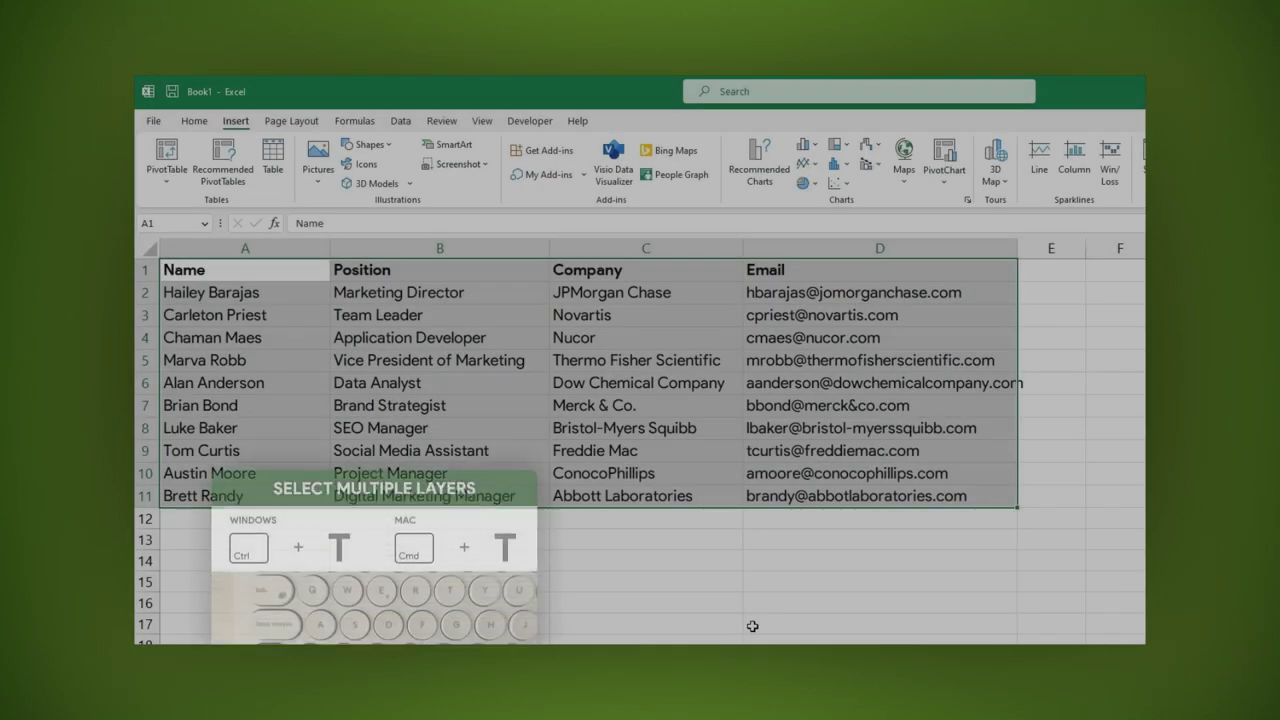
key(ctrl+t)
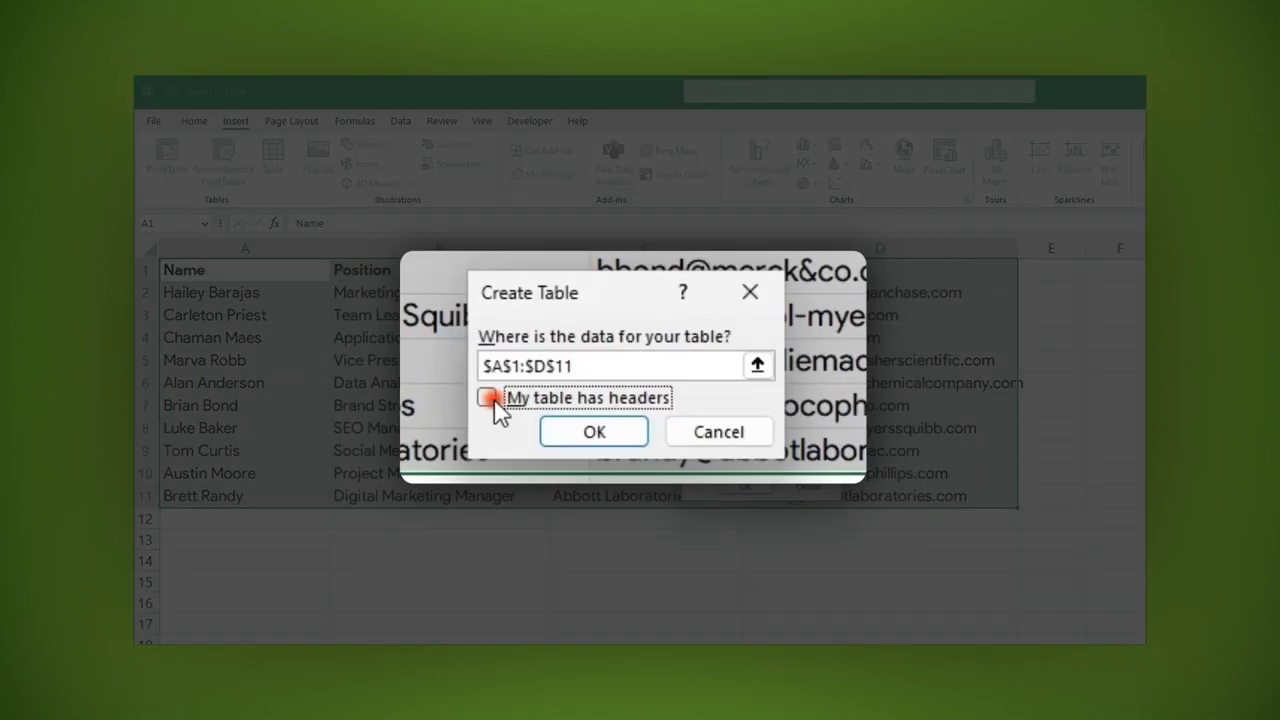
click(492, 400)
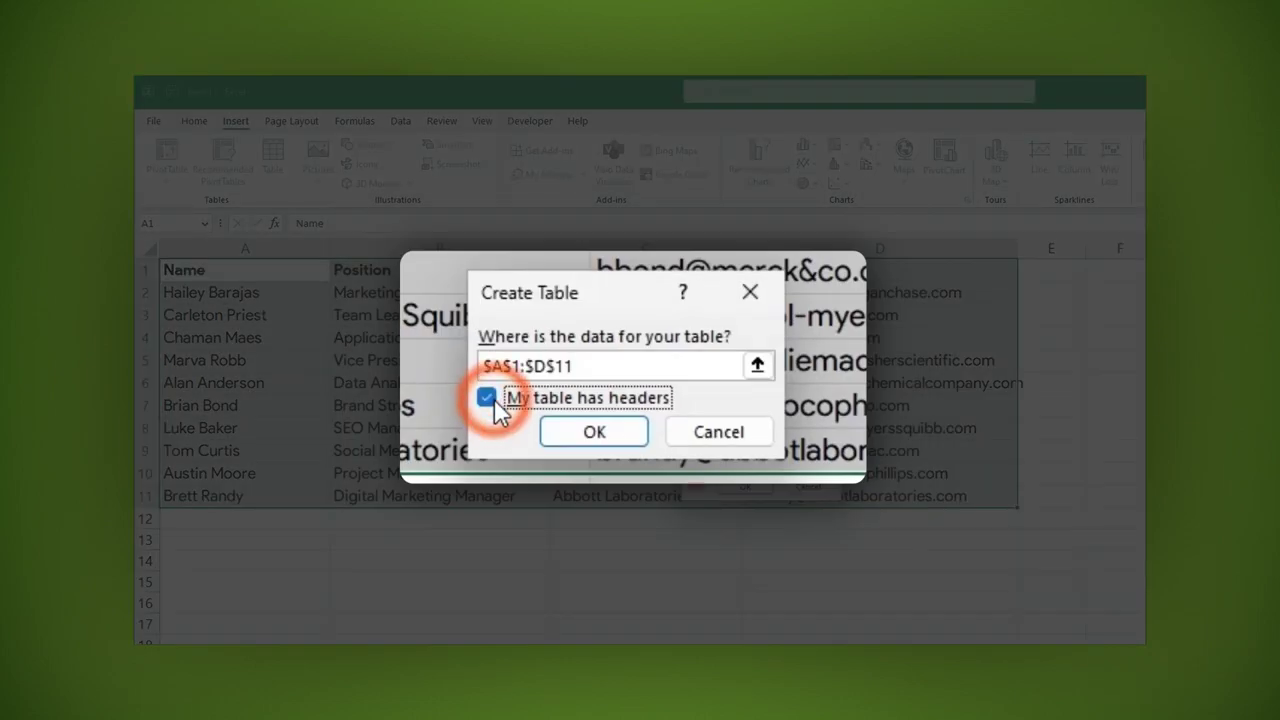
click(592, 436)
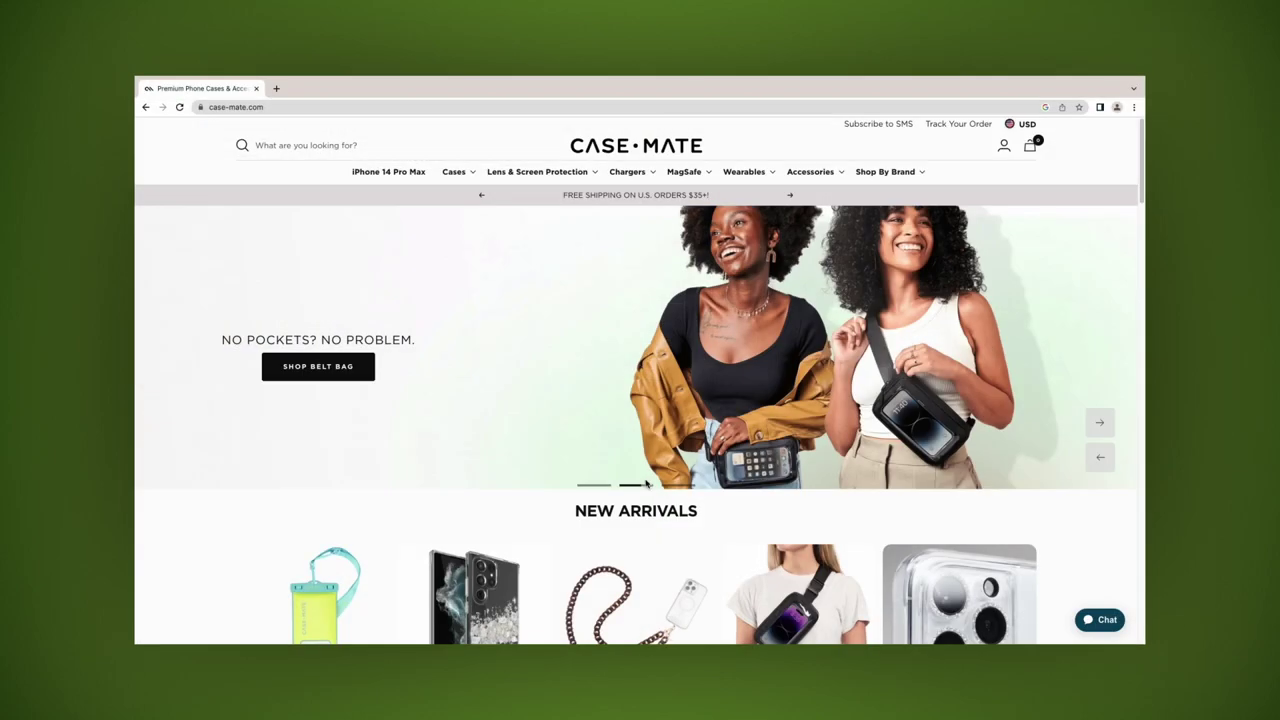
scroll(645, 484, down, 3)
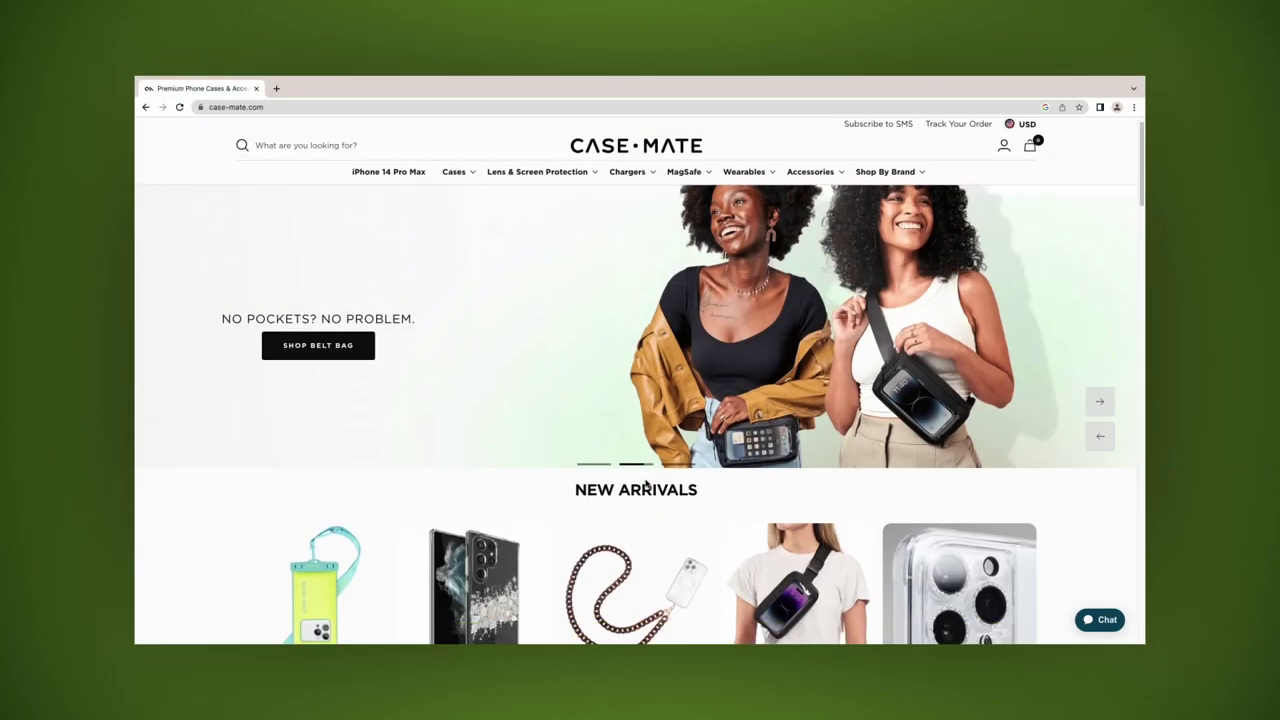
scroll(645, 484, down, 6)
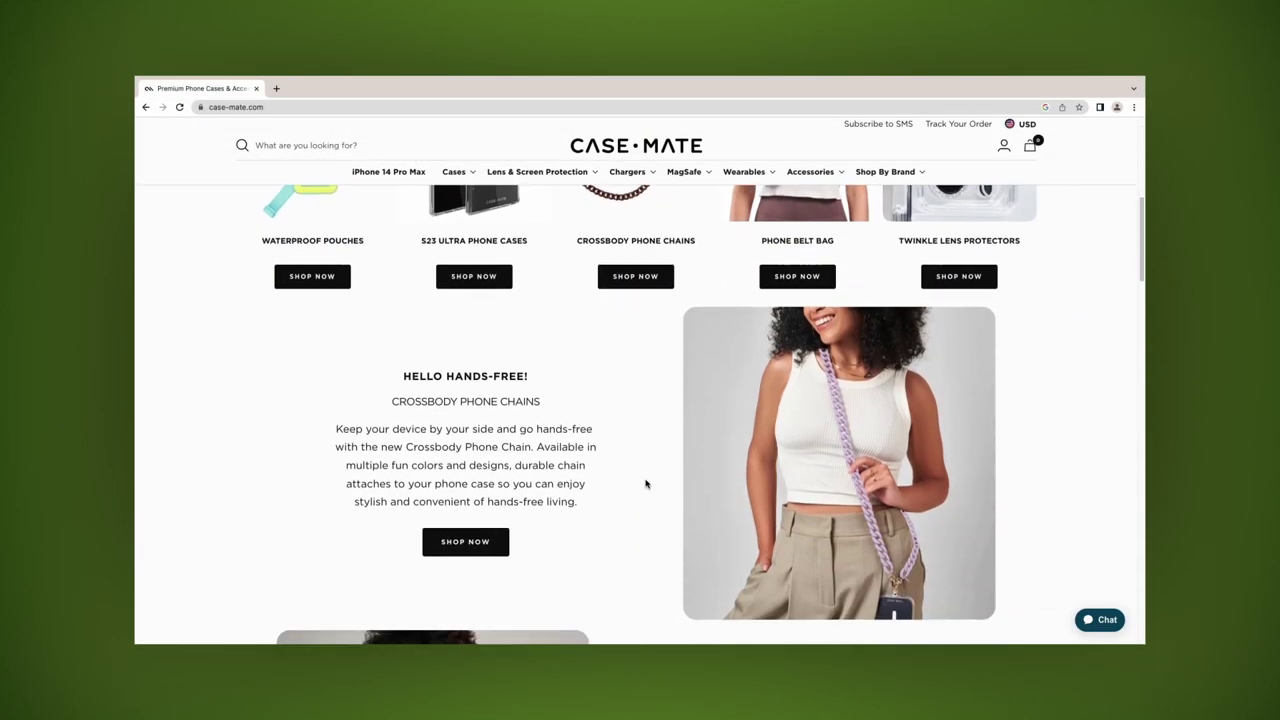
scroll(645, 484, down, 5)
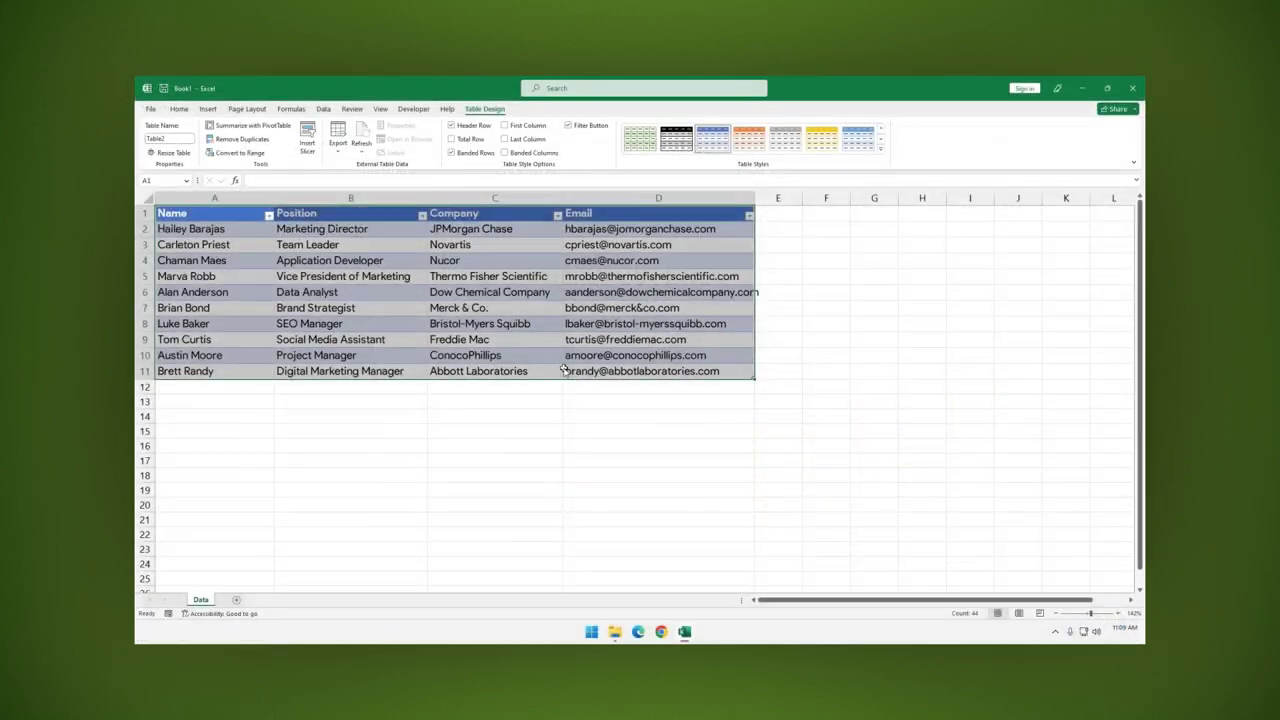
Save the contacts workbook under the file name Data in the Downloads folder.
click(683, 394)
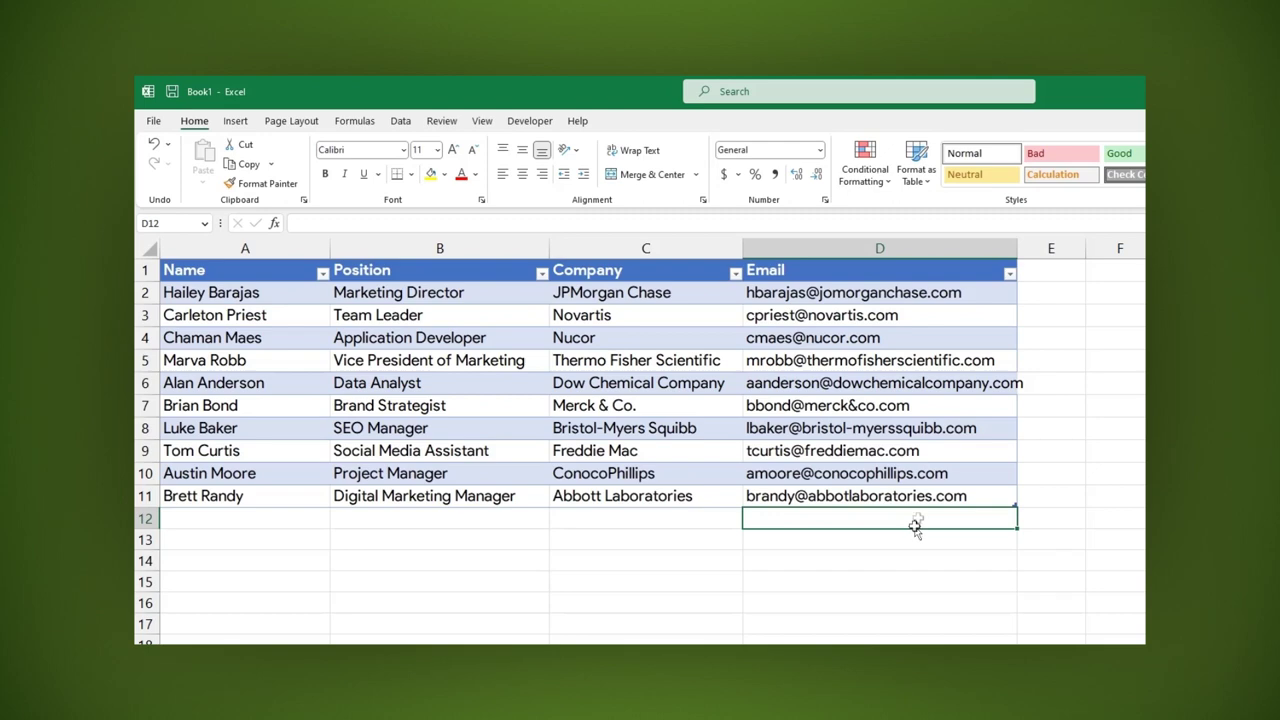
click(928, 498)
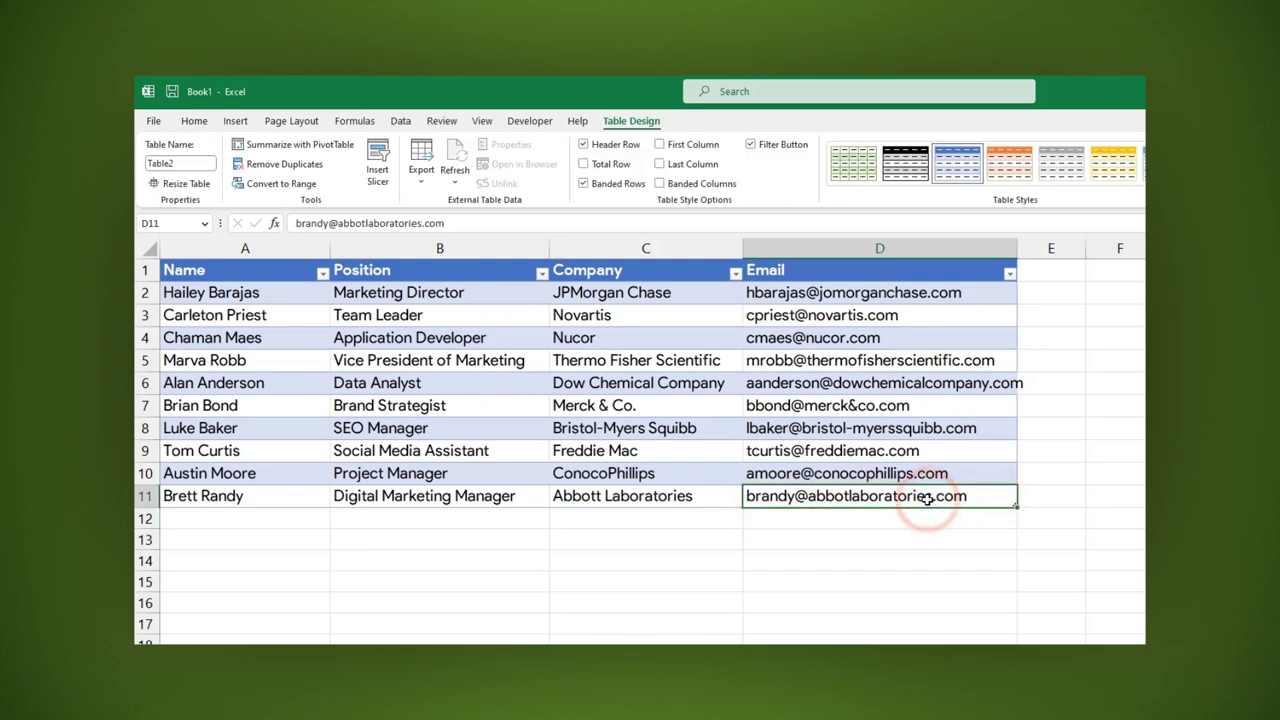
key(Tab)
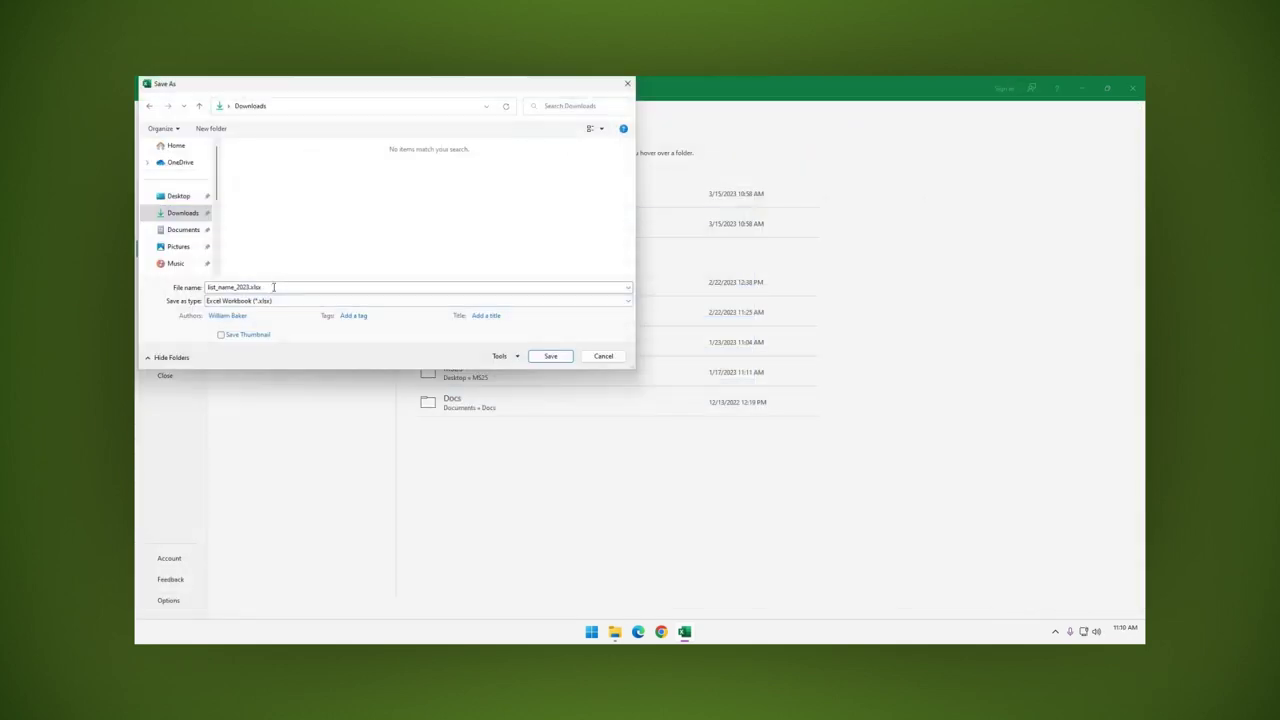
click(273, 287)
text(Data)
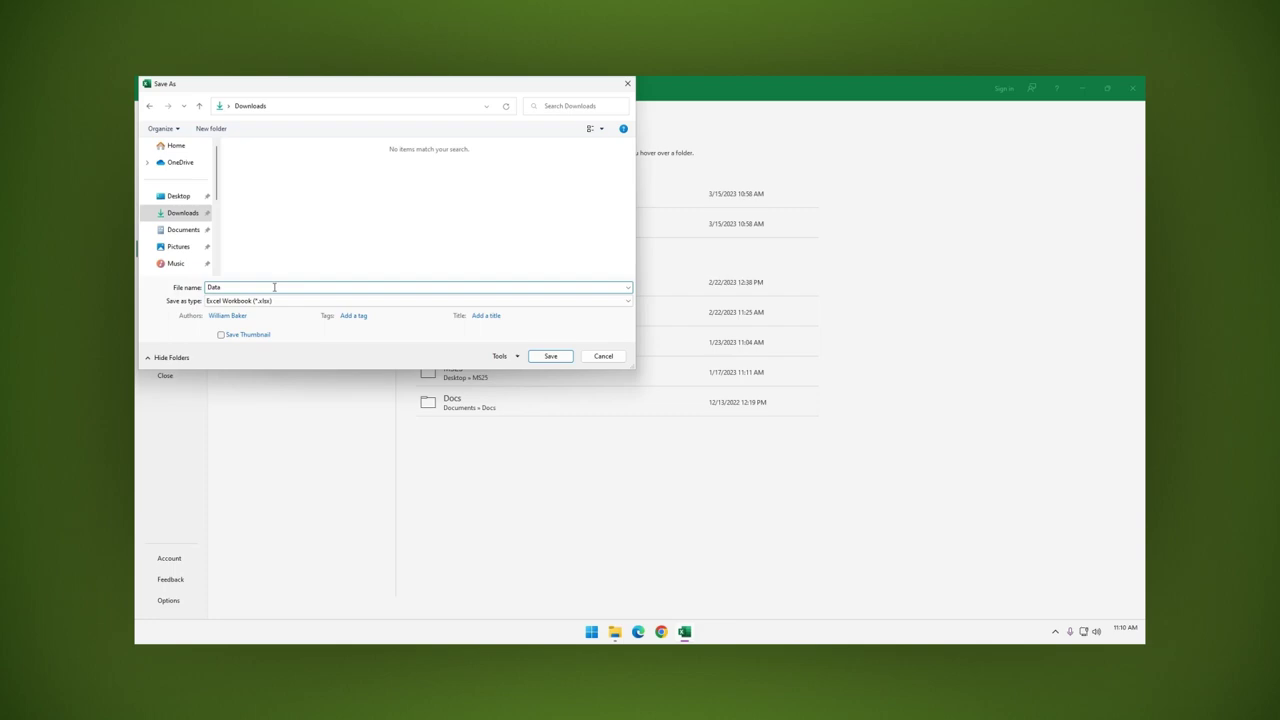
click(548, 356)
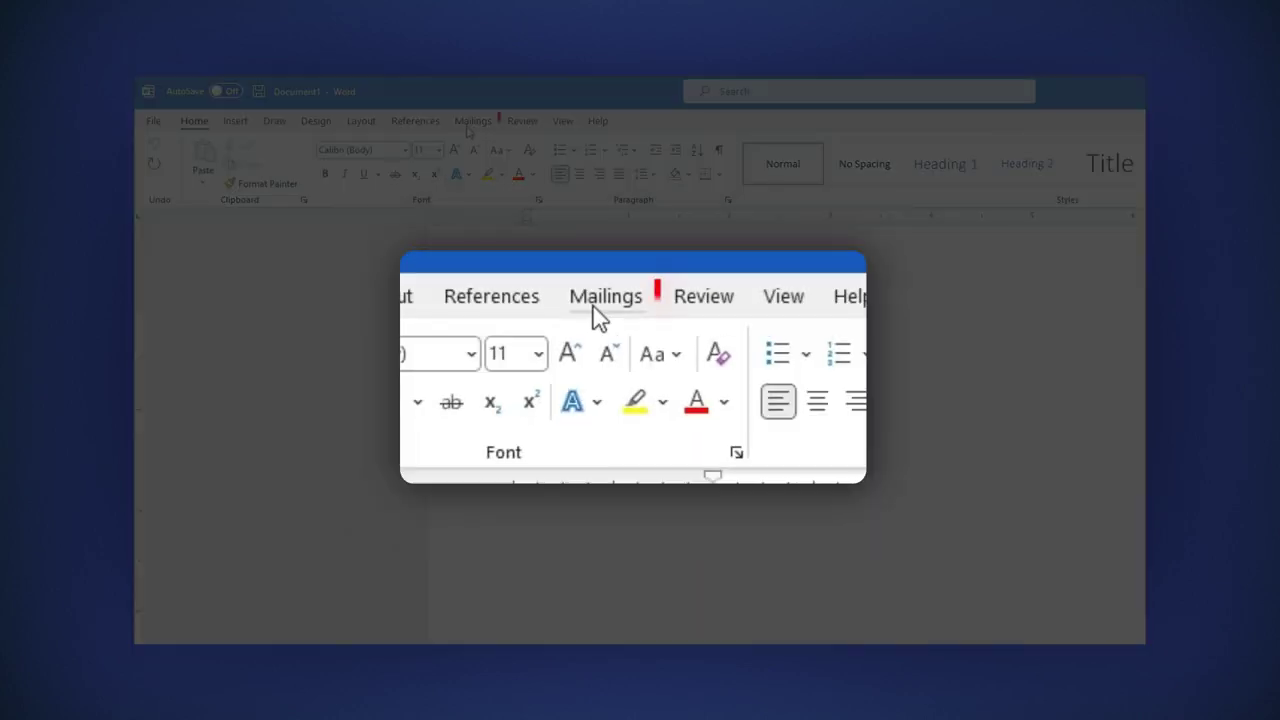
Use Data.xlsx as an existing recipient list, picking the Data$ table with first-row headers.
click(468, 126)
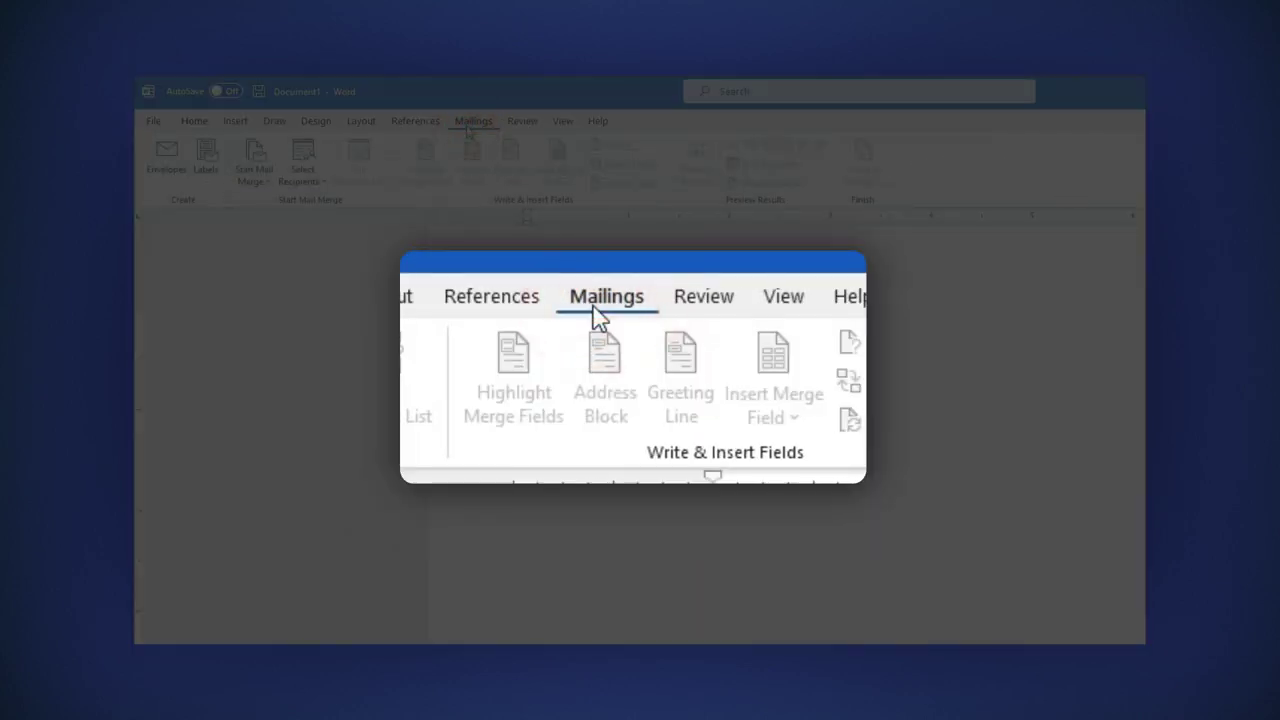
click(308, 172)
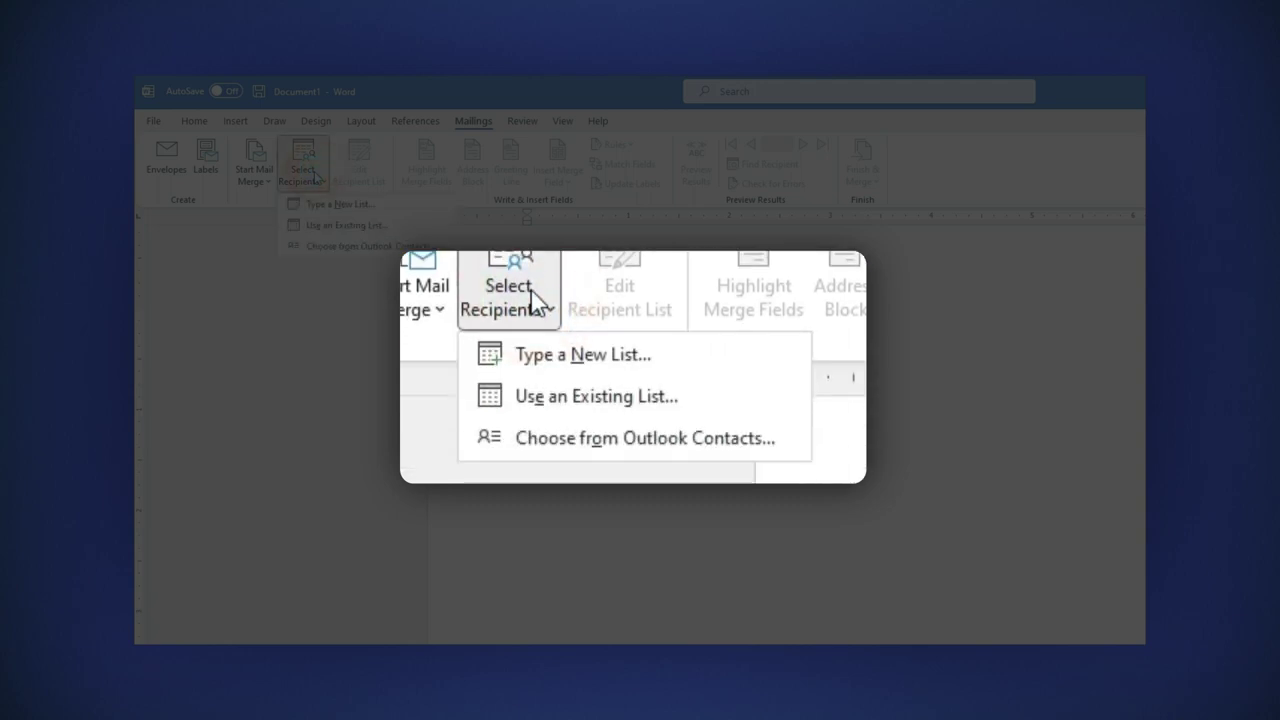
click(325, 225)
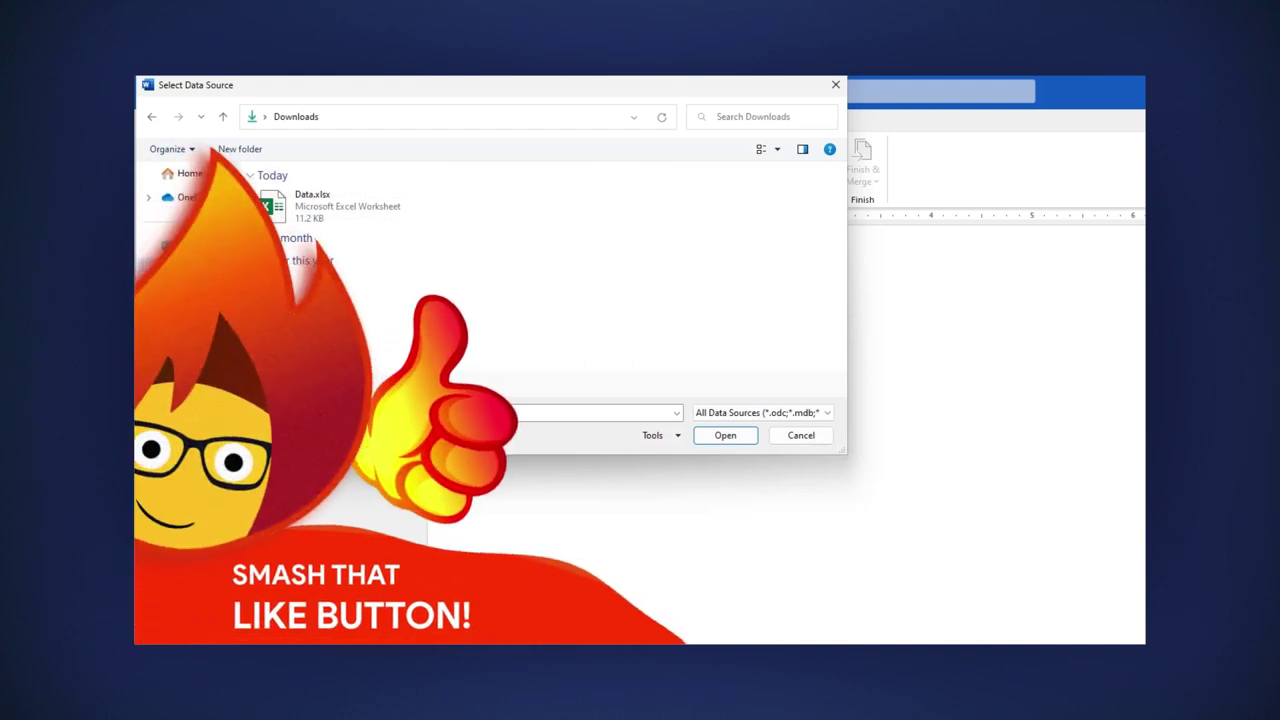
click(306, 206)
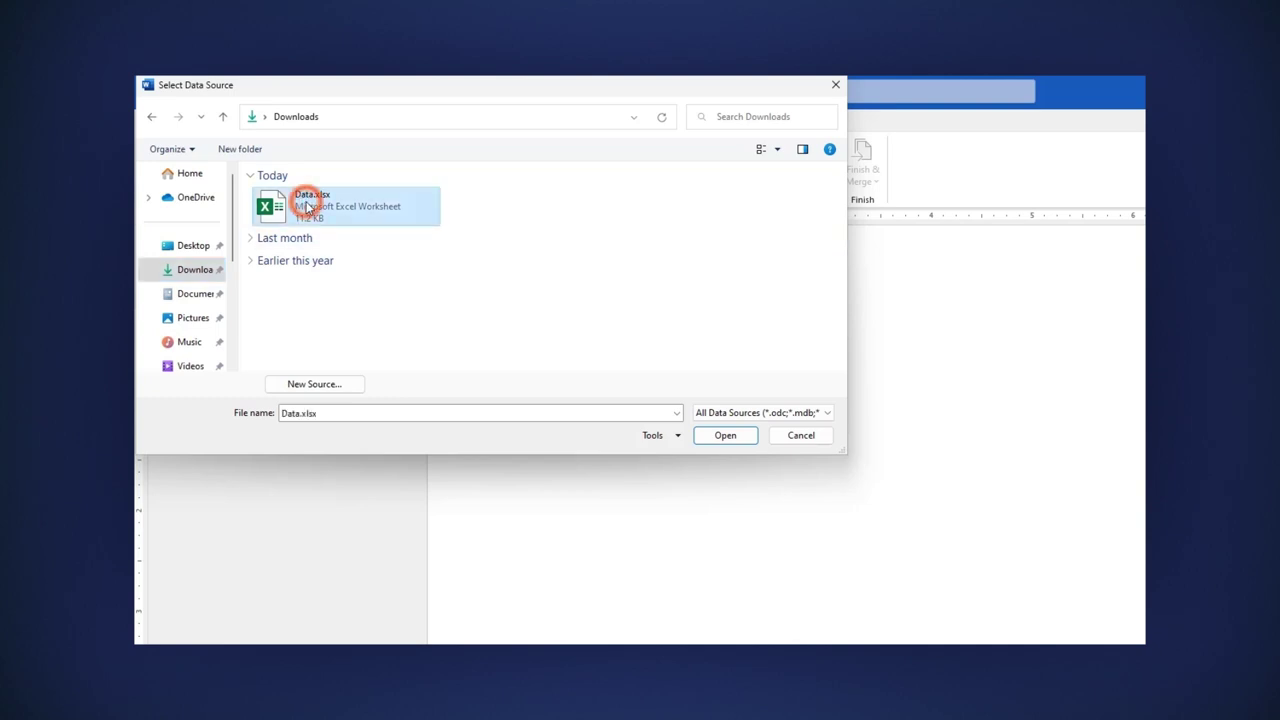
click(744, 435)
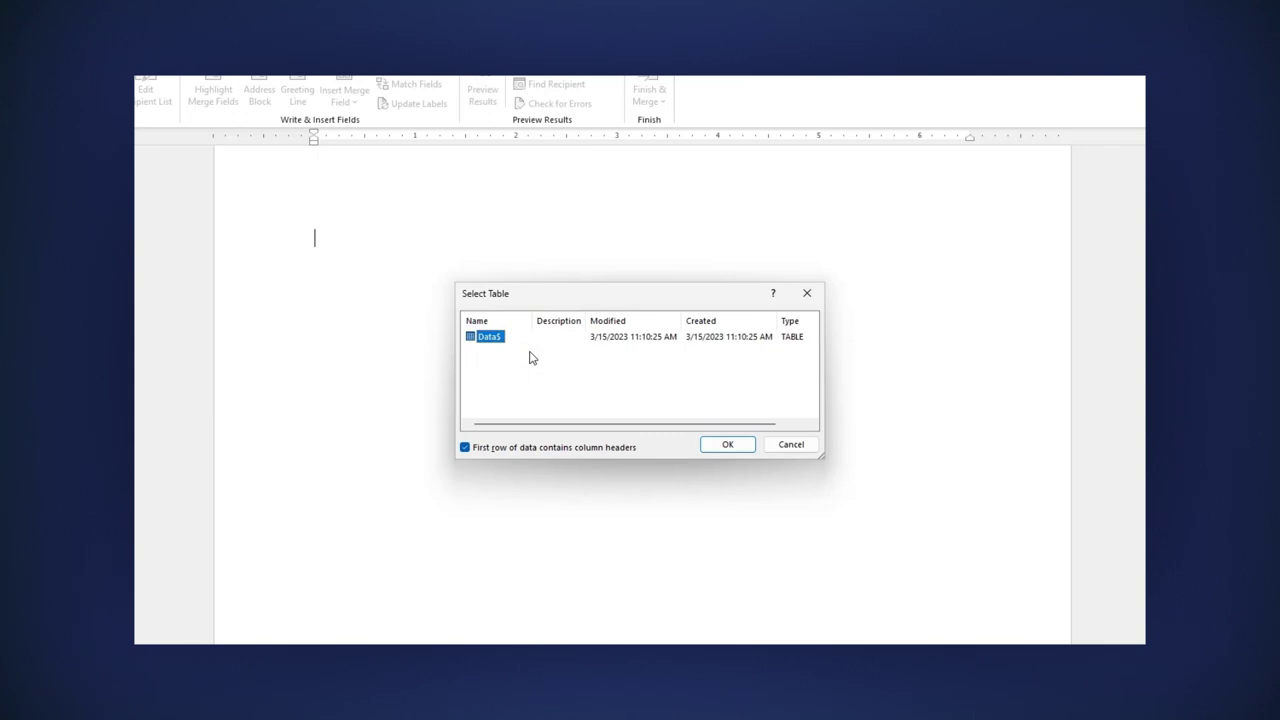
click(487, 339)
click(465, 448)
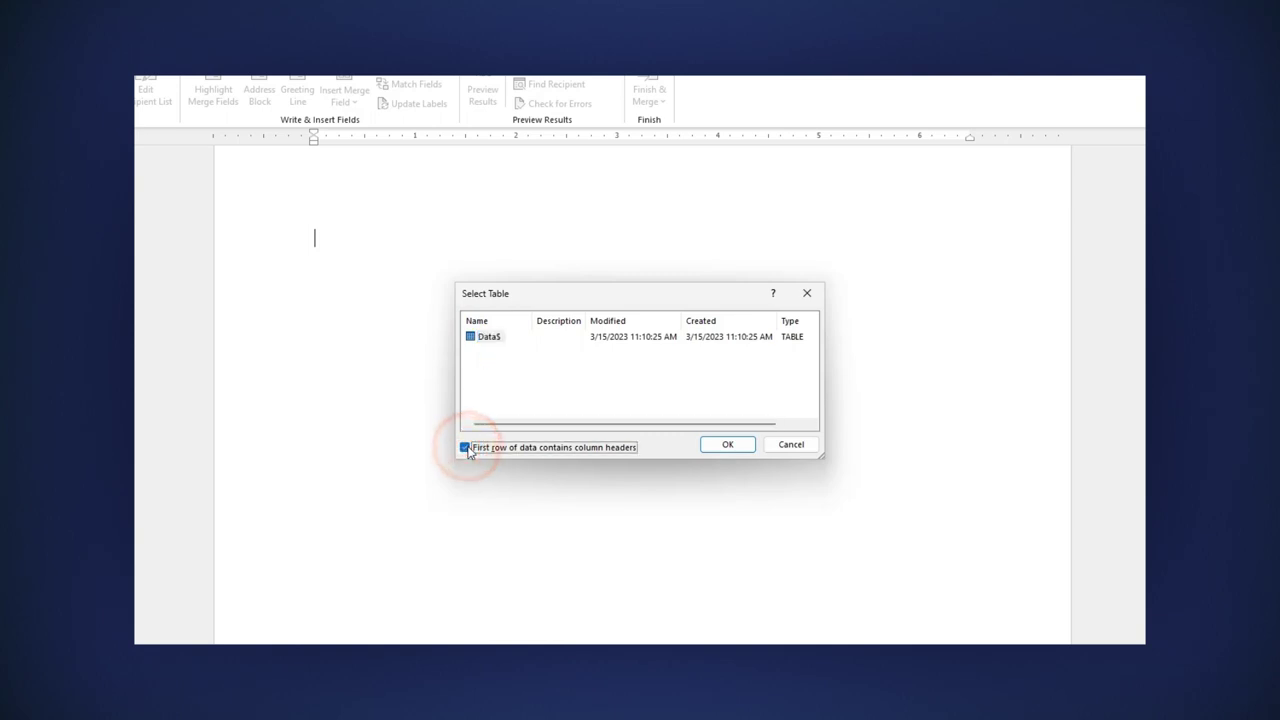
click(727, 446)
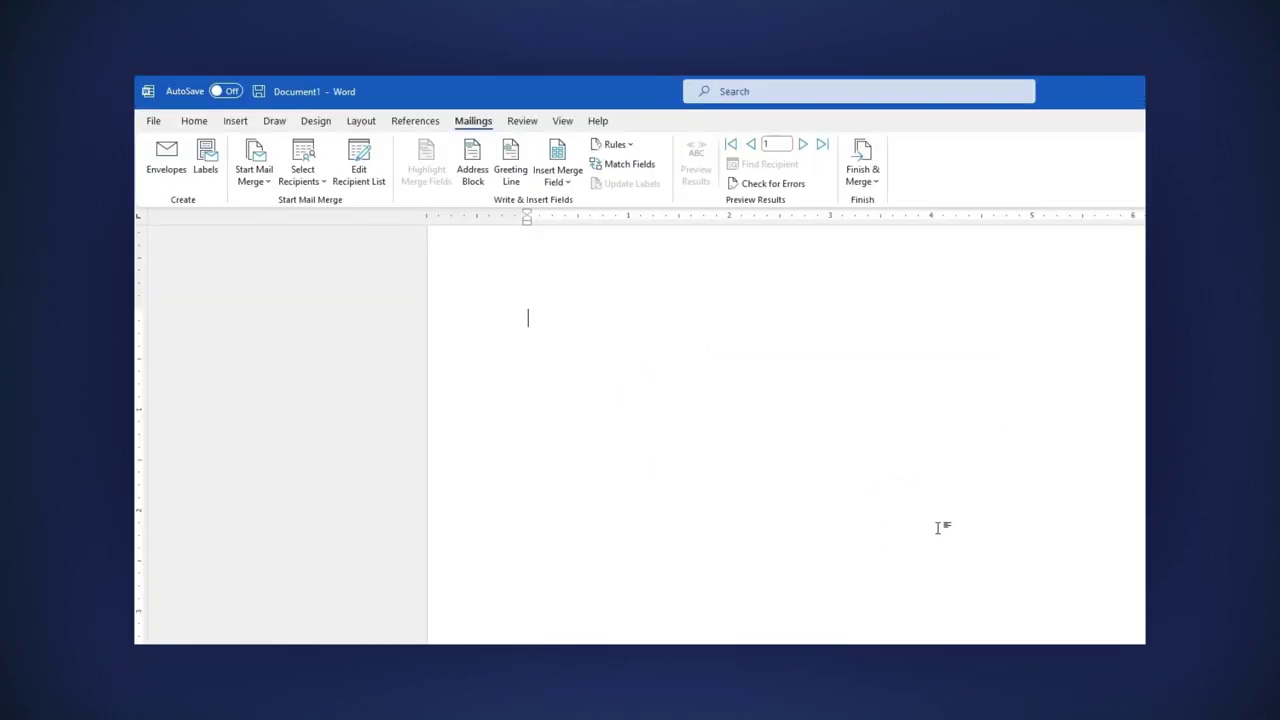
Insert the Name and Email merge fields into the document.
click(567, 182)
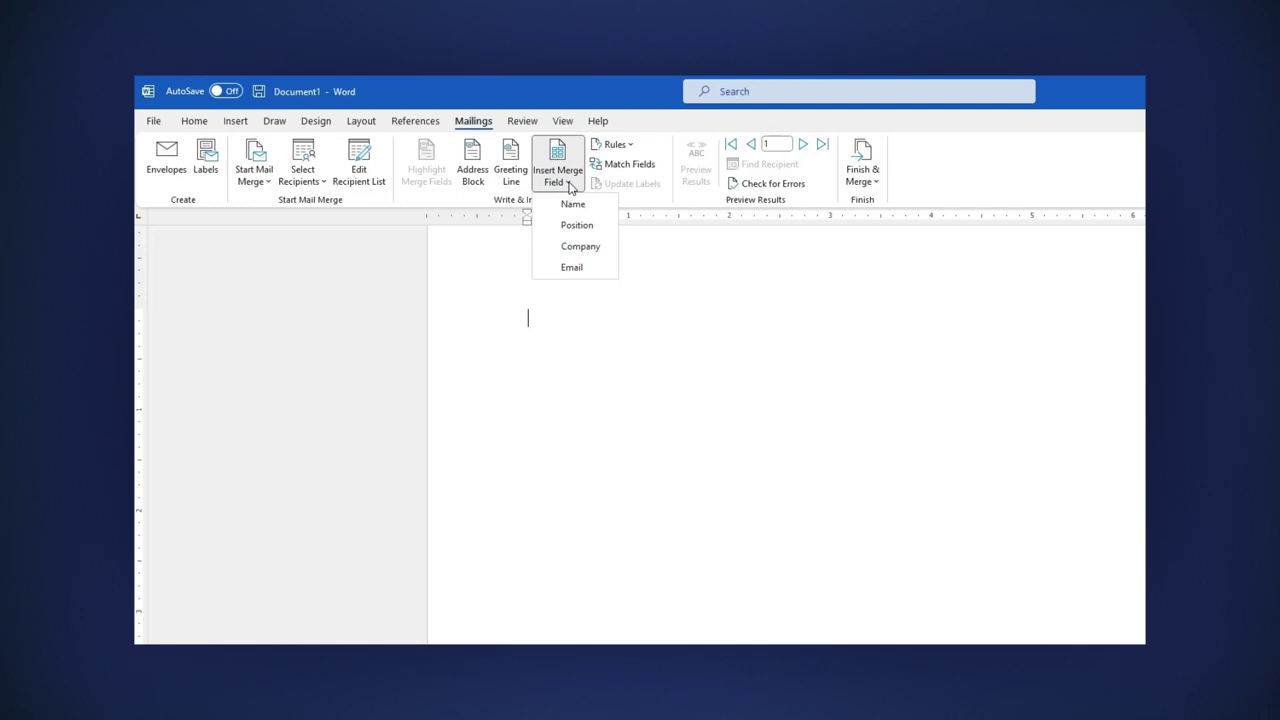
click(573, 204)
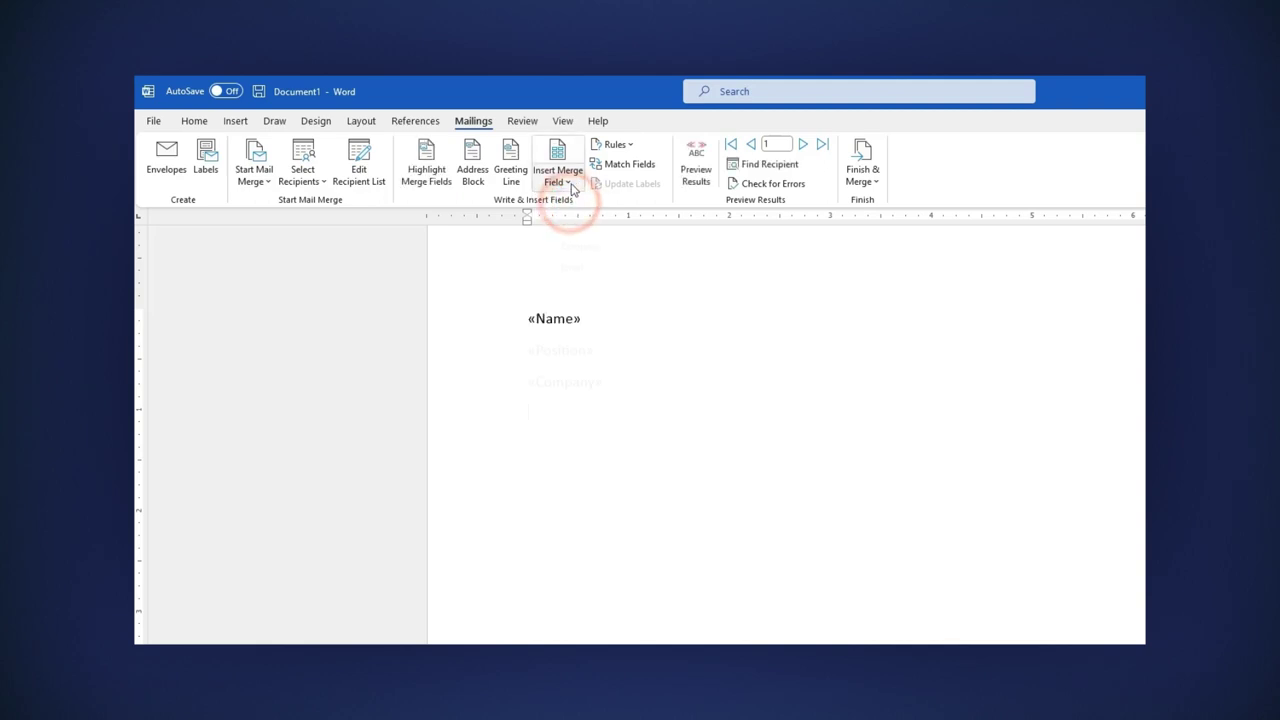
click(566, 182)
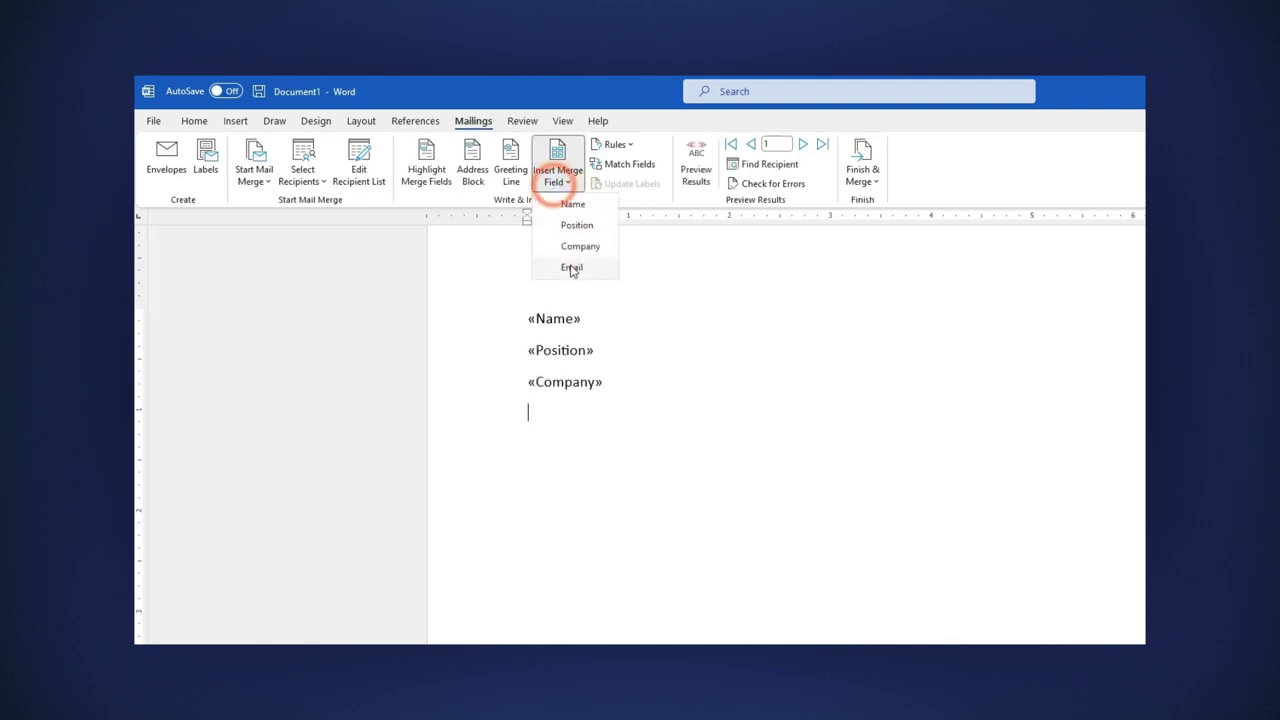
click(572, 268)
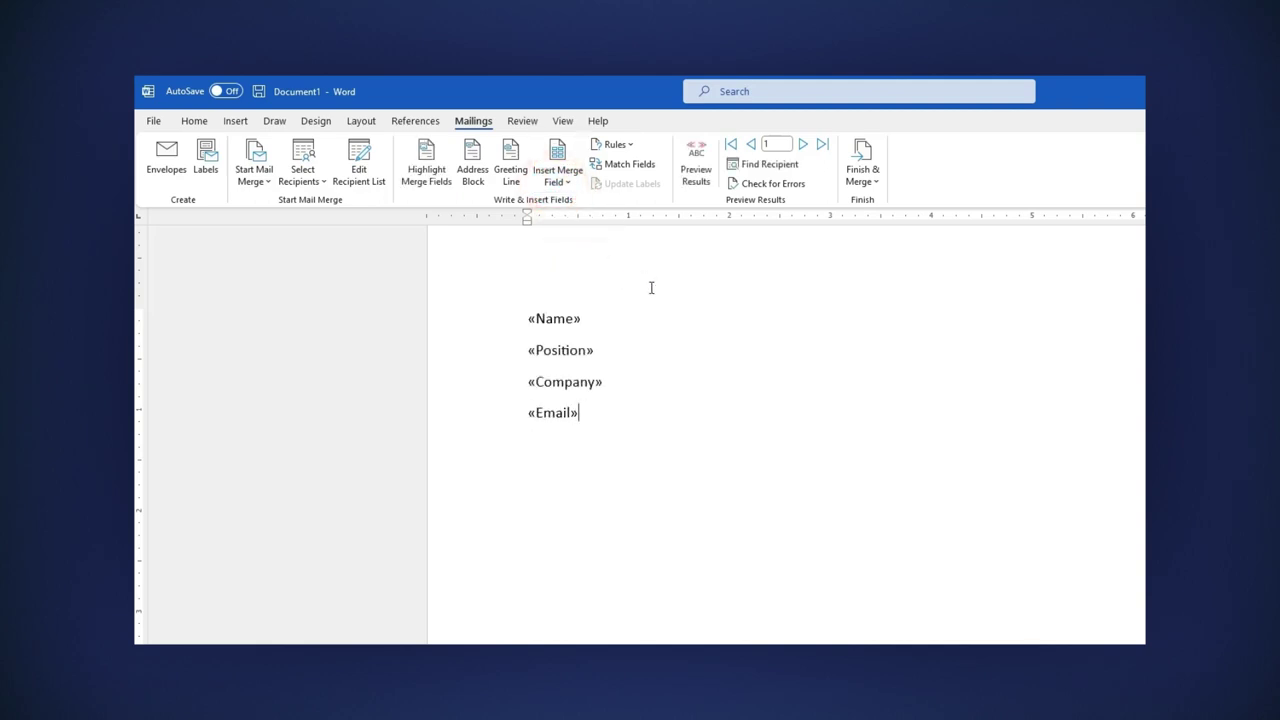
Preview the merged fields and step forward through the contact records.
click(697, 165)
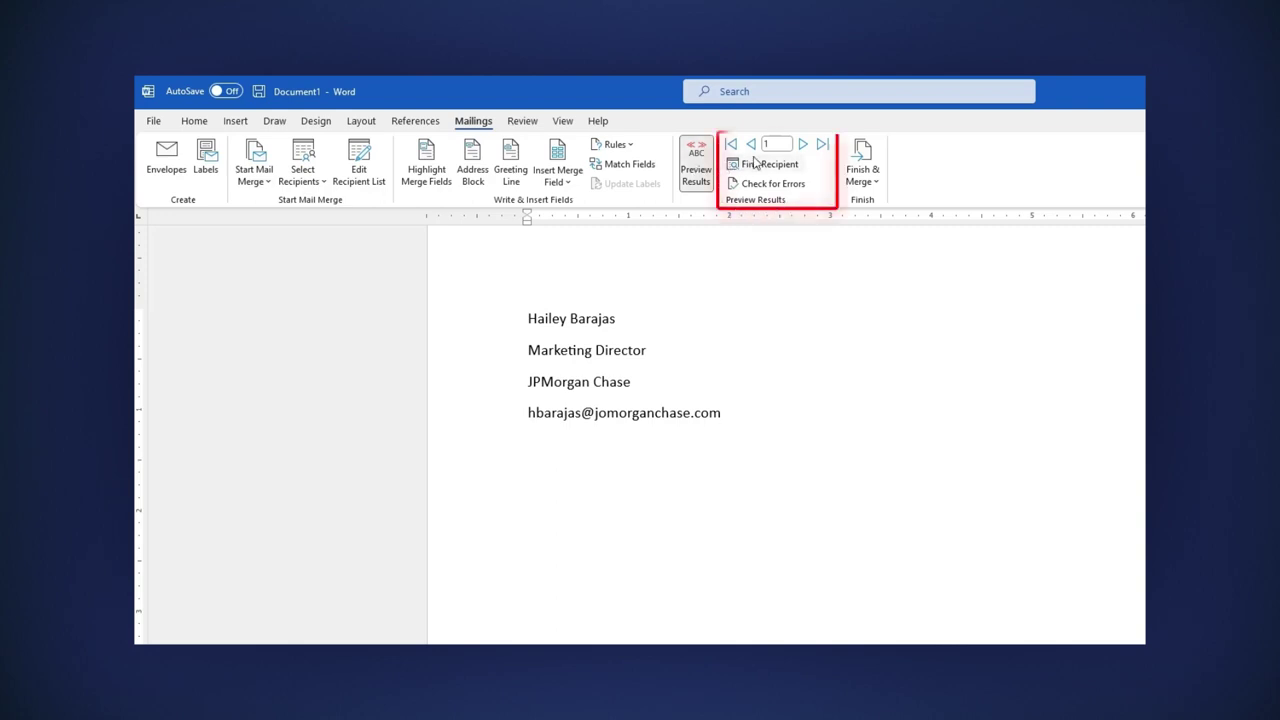
click(803, 145)
click(806, 145)
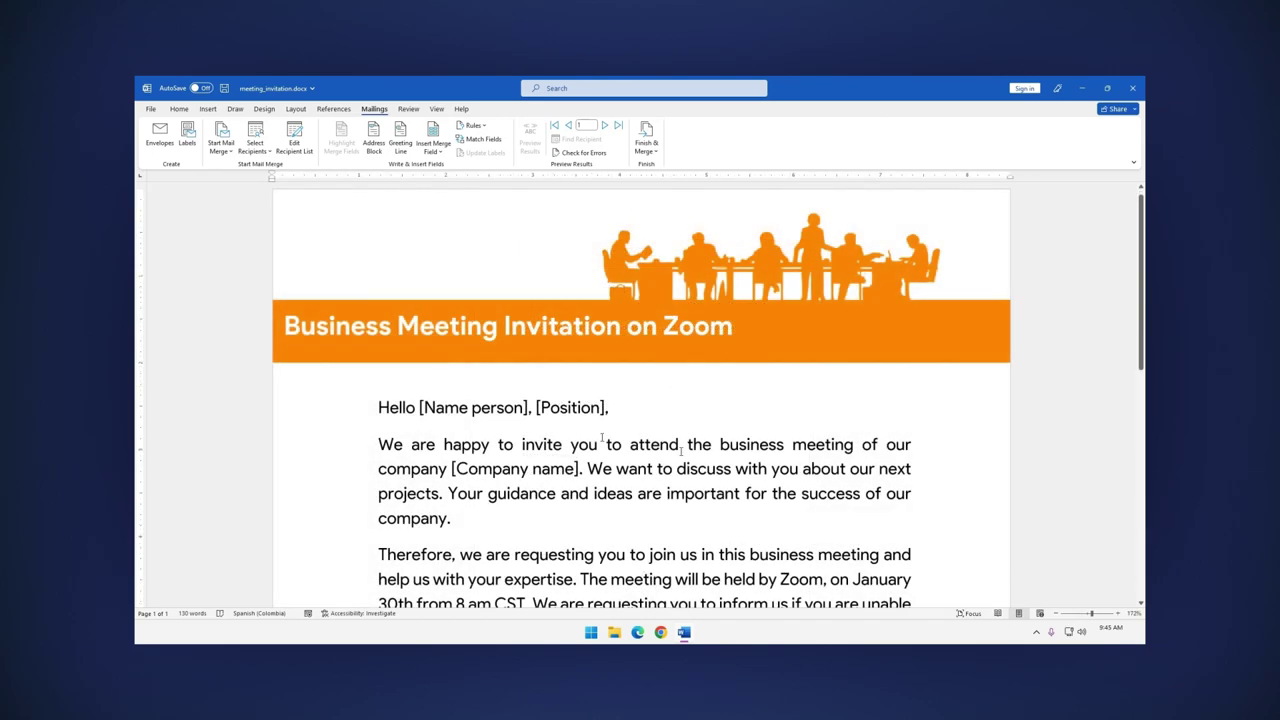
Delete the [Name person] and [Position] placeholders and put the Name field into the greeting.
drag(423, 407, 523, 408)
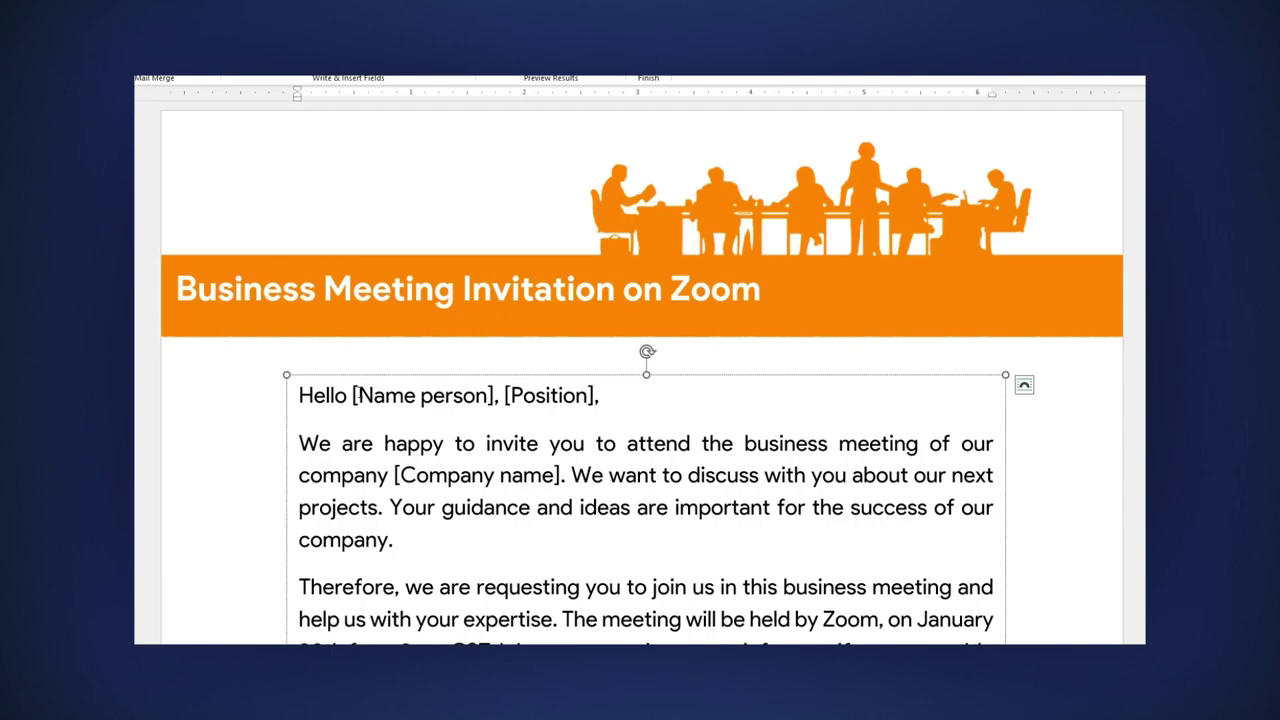
key(BackSpace)
drag(384, 397, 456, 397)
key(BackSpace)
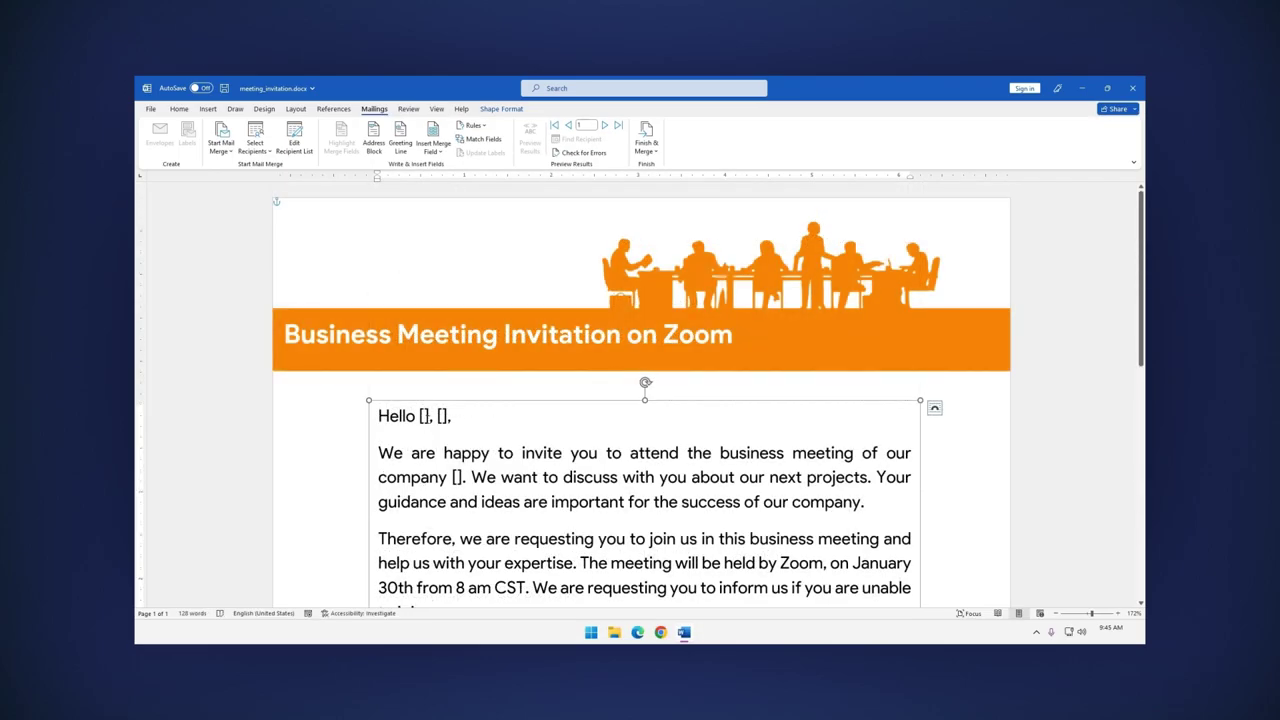
double_click(422, 416)
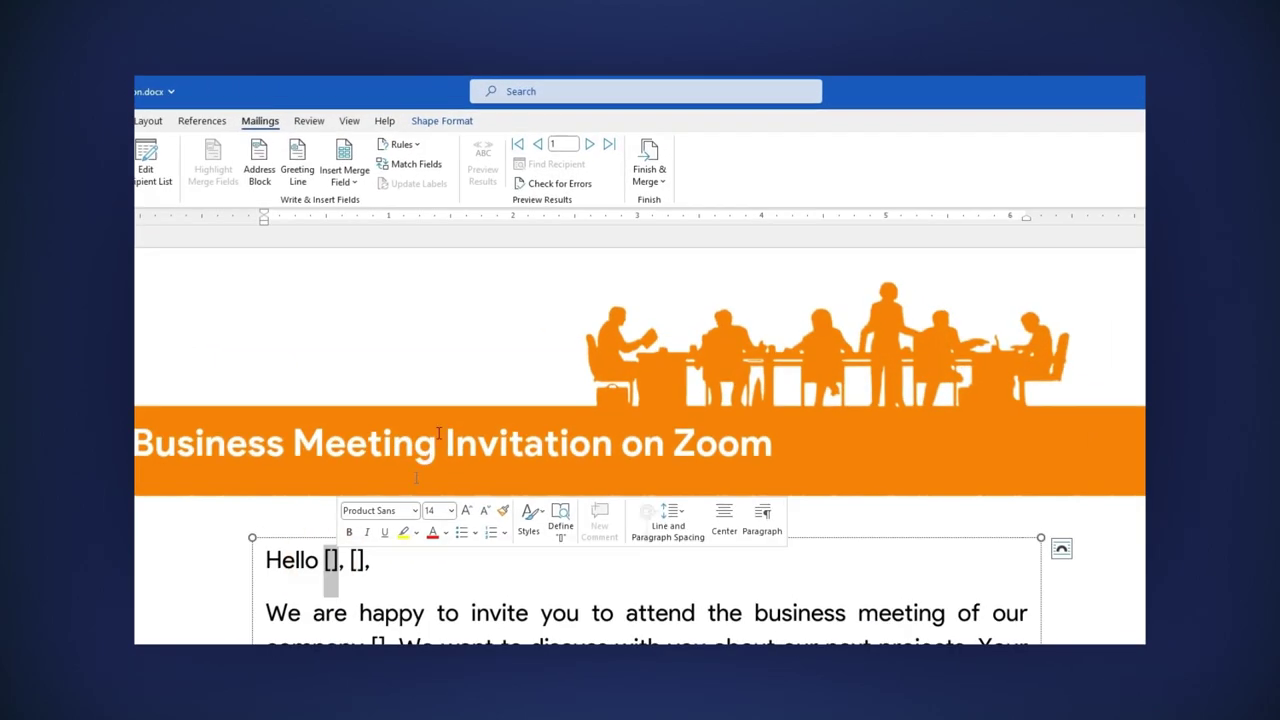
click(337, 183)
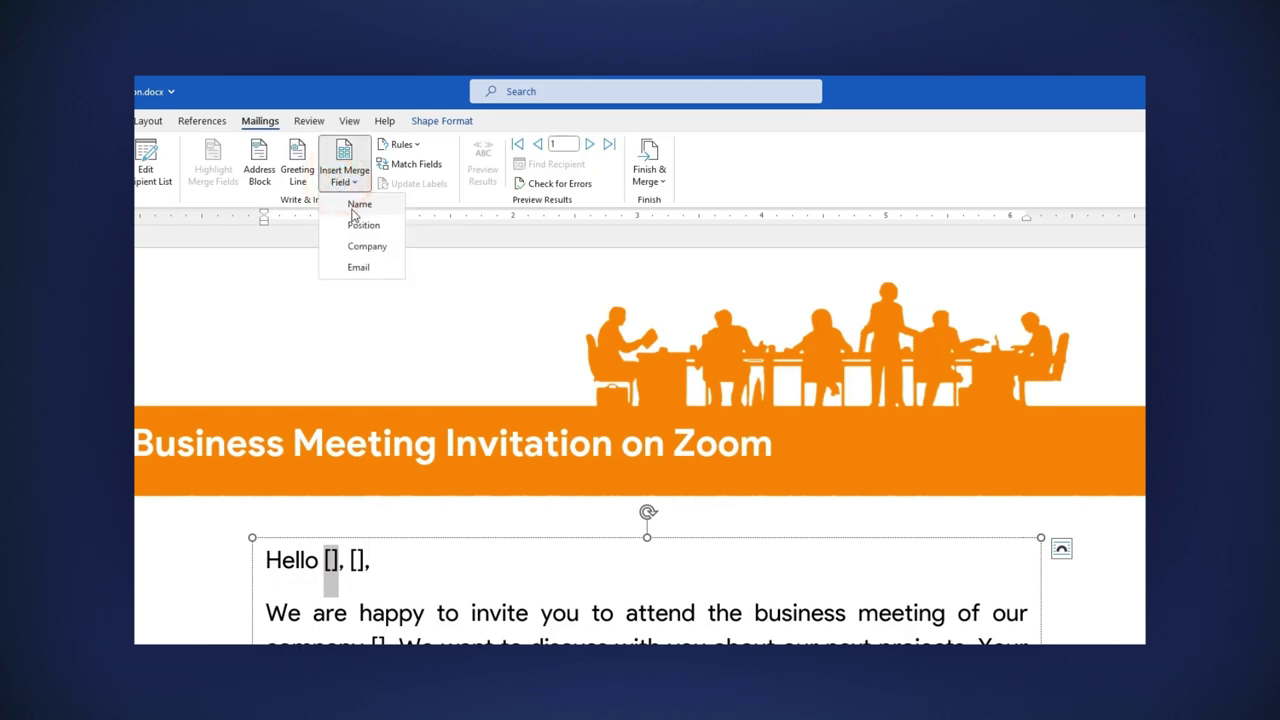
click(356, 206)
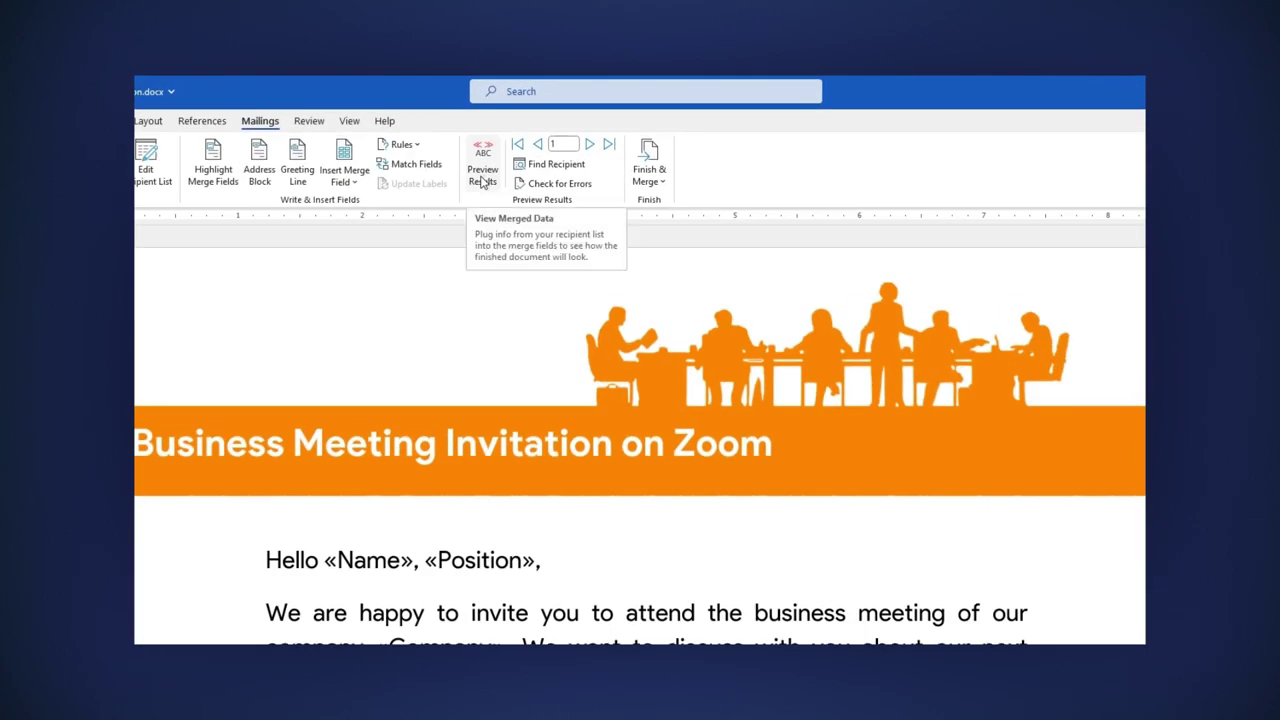
Preview the invitation, advancing to the third contact and then back one record.
click(483, 170)
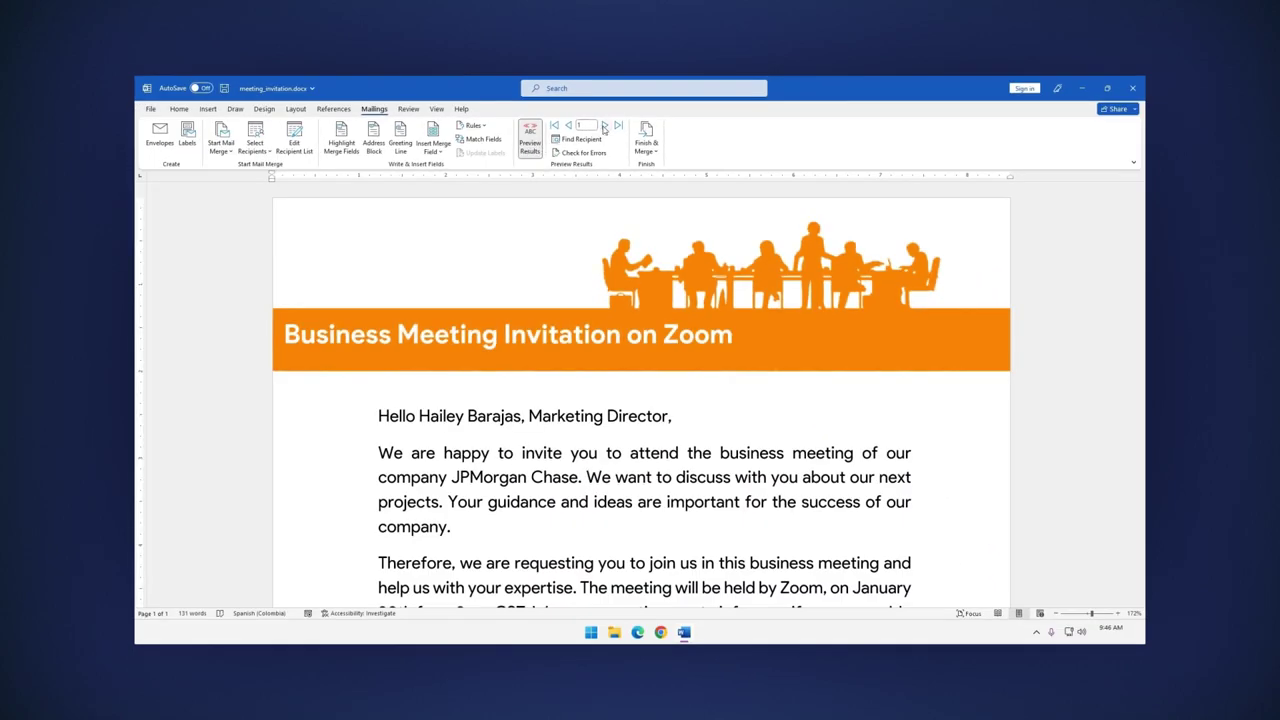
click(604, 126)
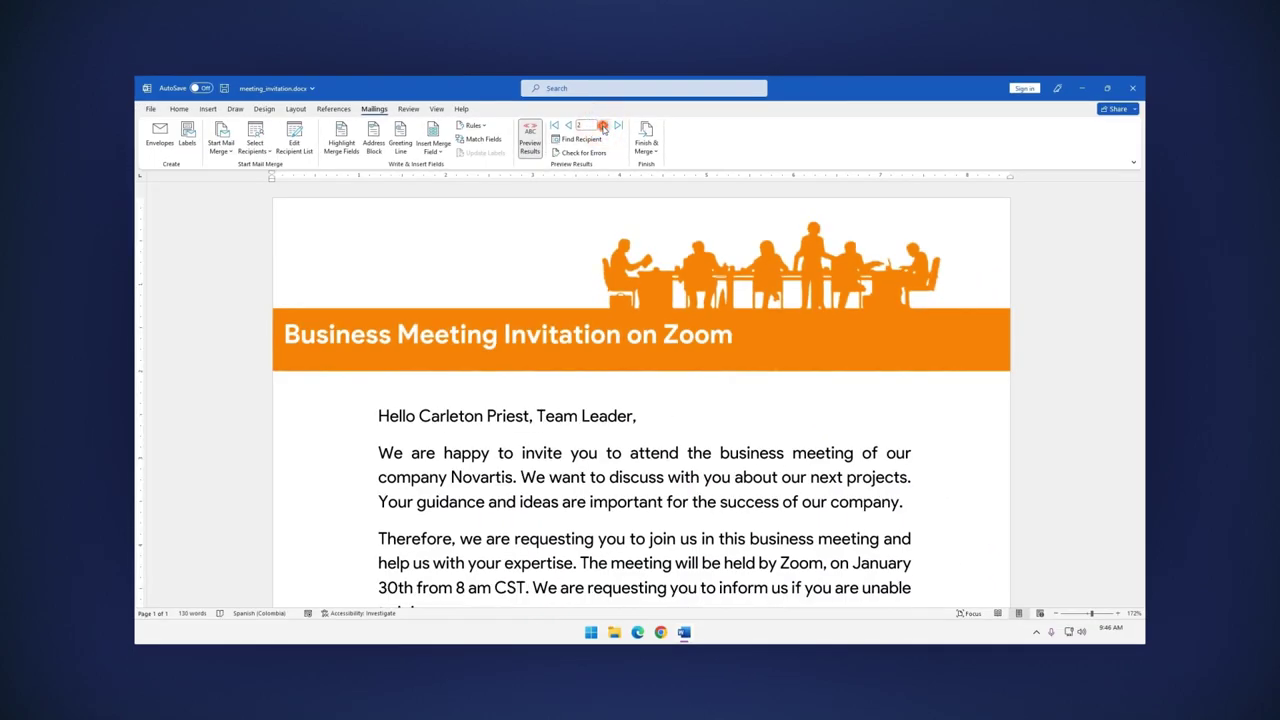
click(603, 127)
click(567, 126)
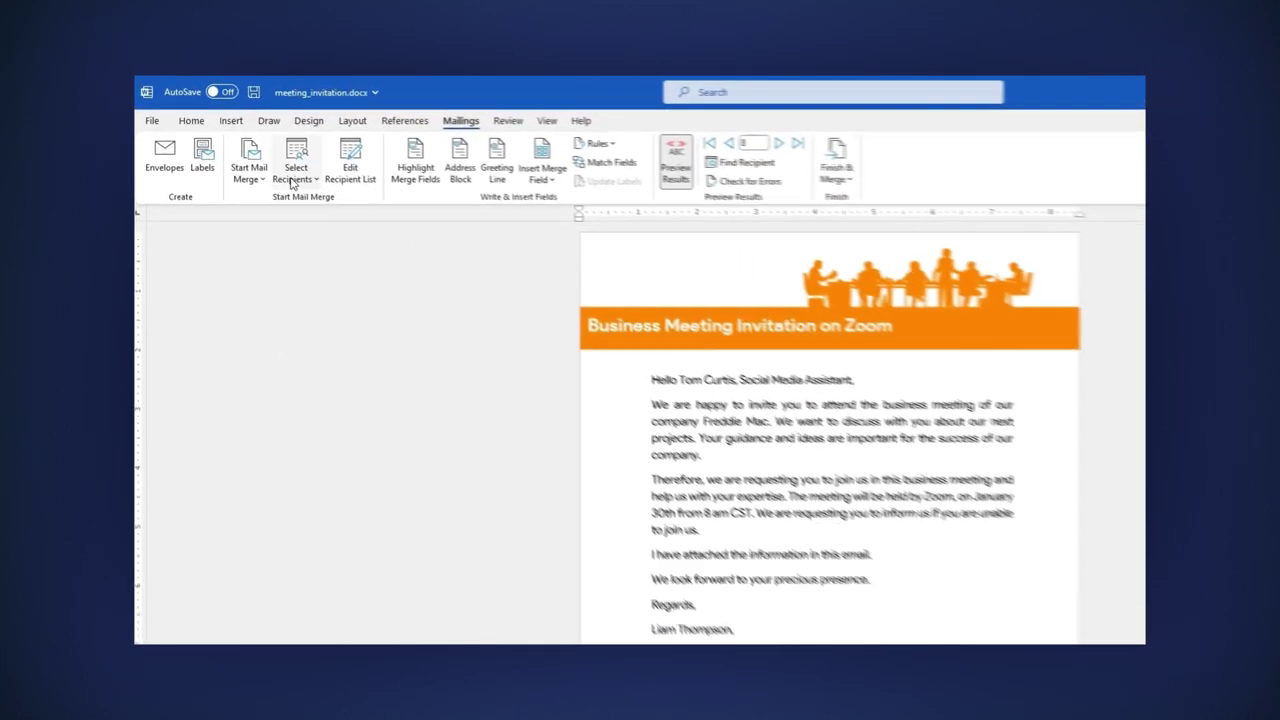
Name the invitation 'Invitation work' in Save As and set the file type to PDF.
click(152, 122)
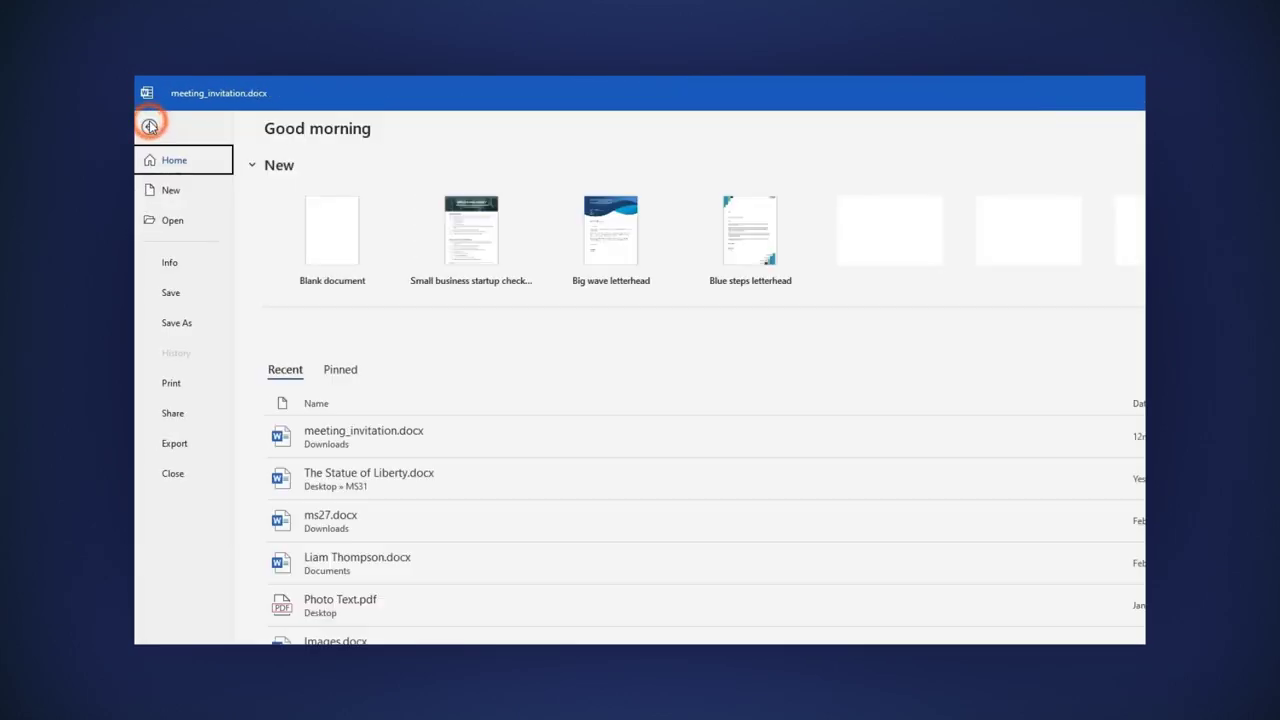
click(178, 323)
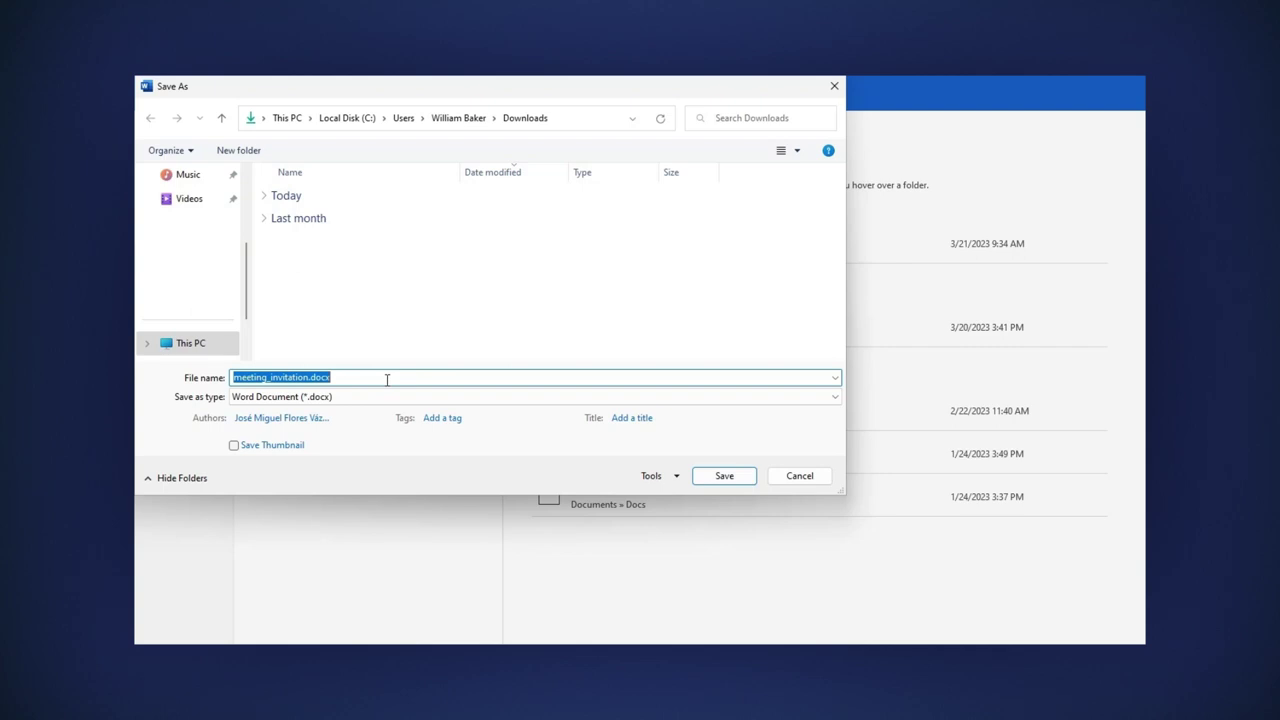
text(Invitation work.docx)
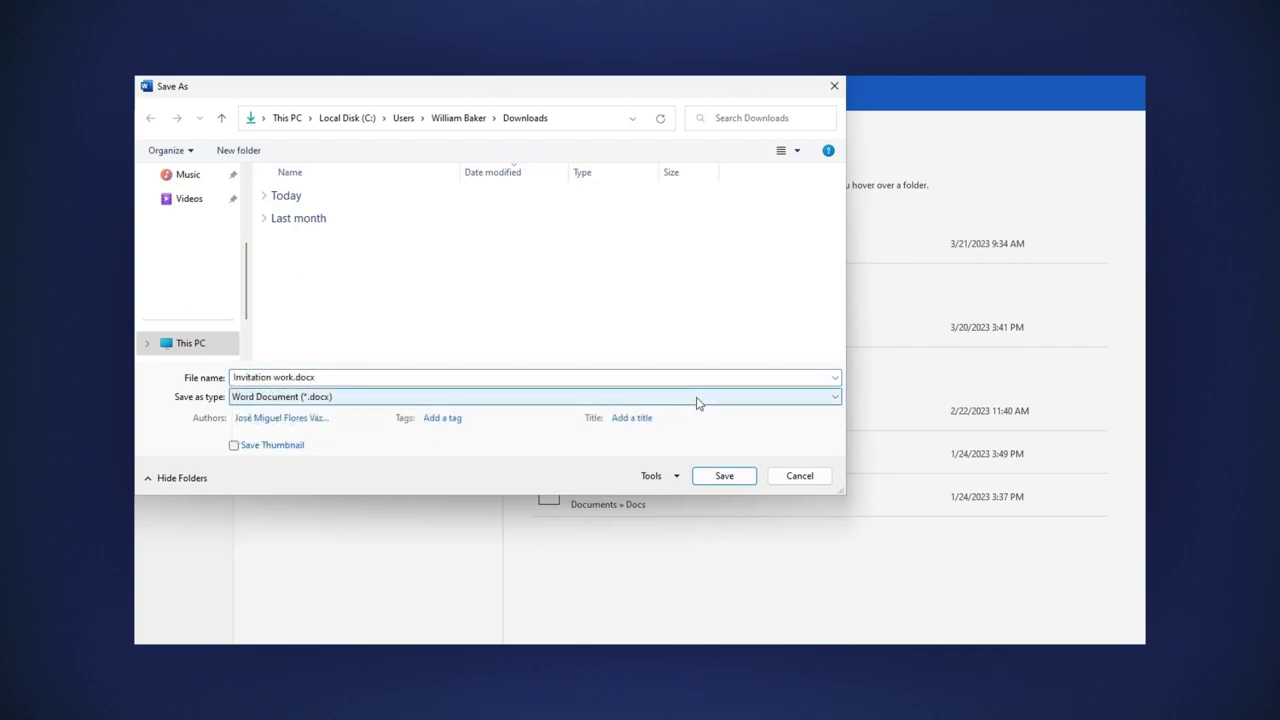
click(697, 398)
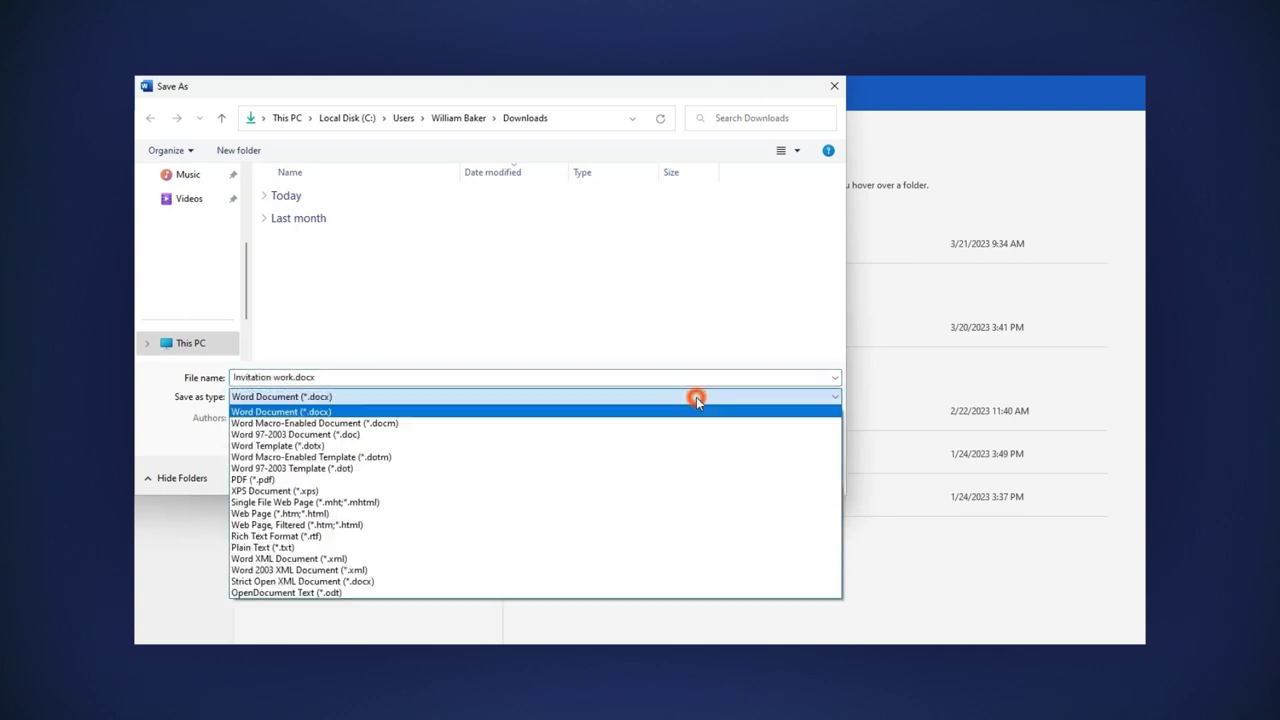
click(318, 482)
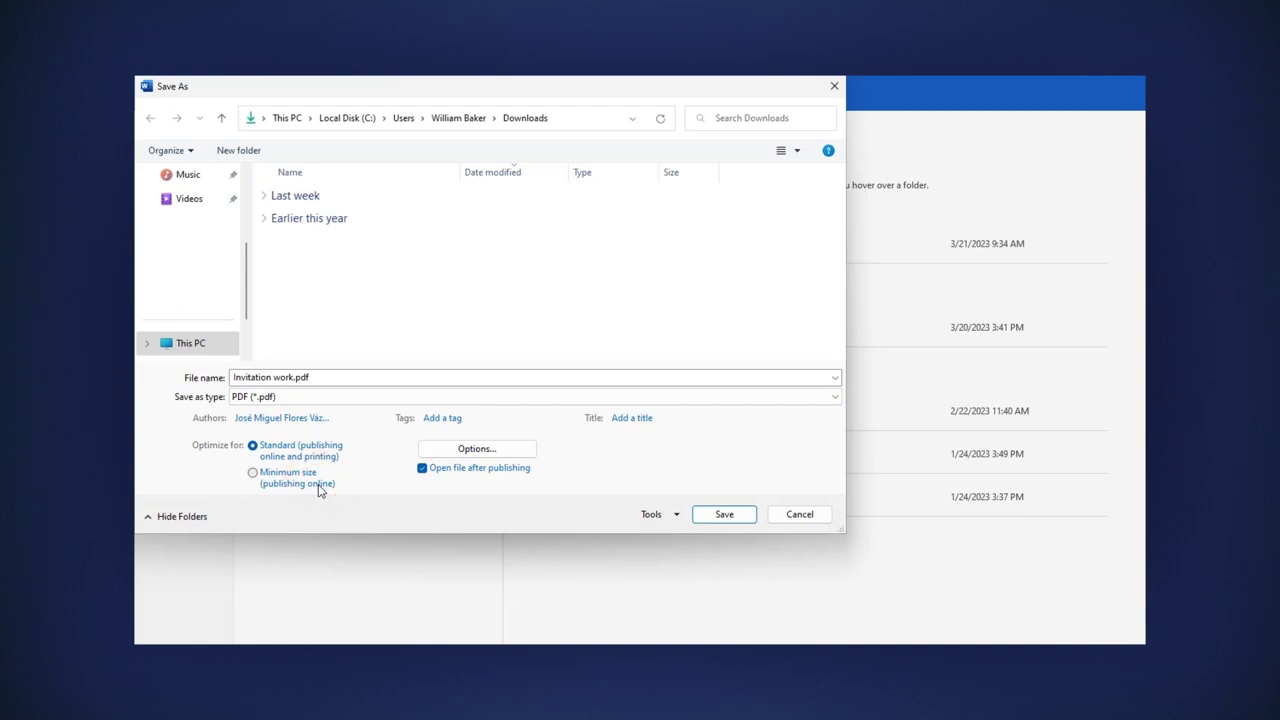